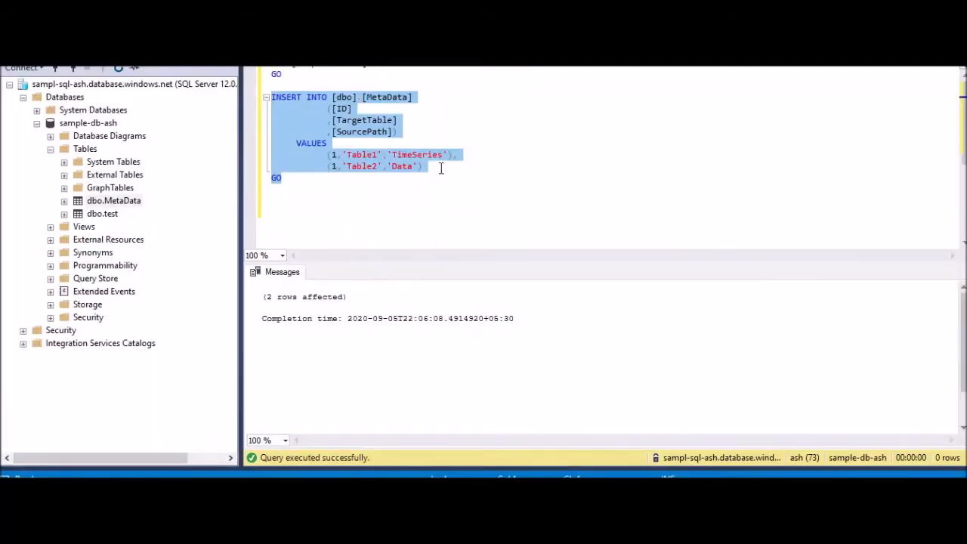
Step: Copy the table name [dbo].[MetaData] from the INSERT statement onto a new line at the end of the script
click(441, 167)
drag(412, 97, 332, 97)
key(ctrl+c)
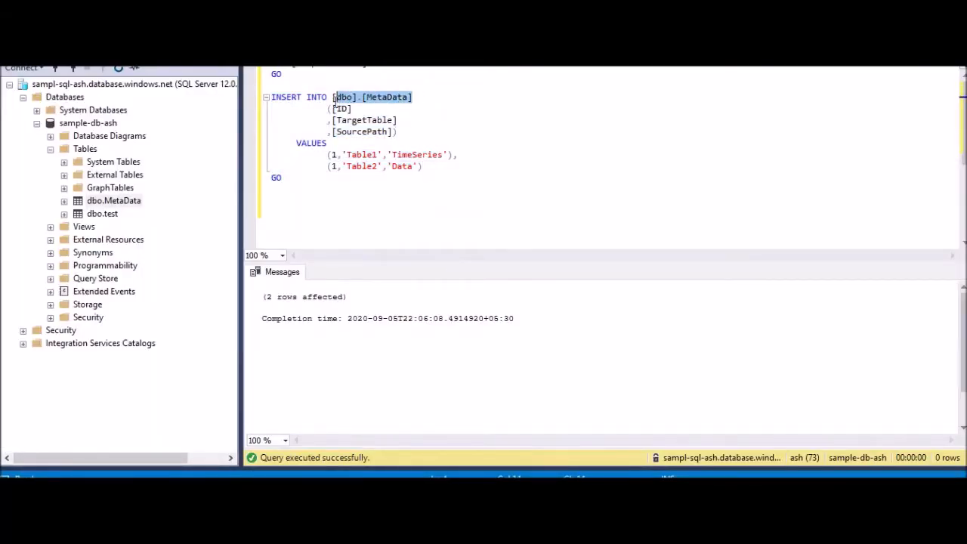
click(302, 196)
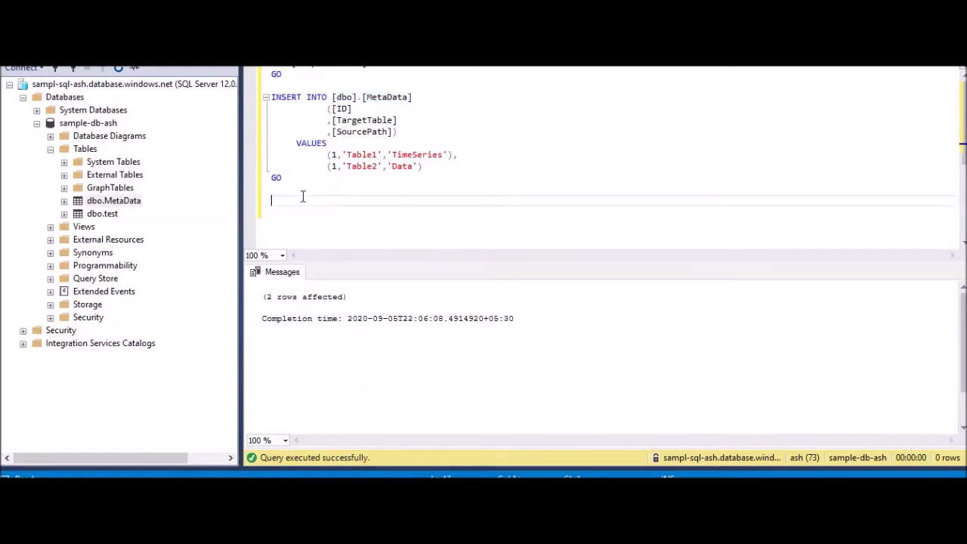
key(Return)
key(ctrl+v)
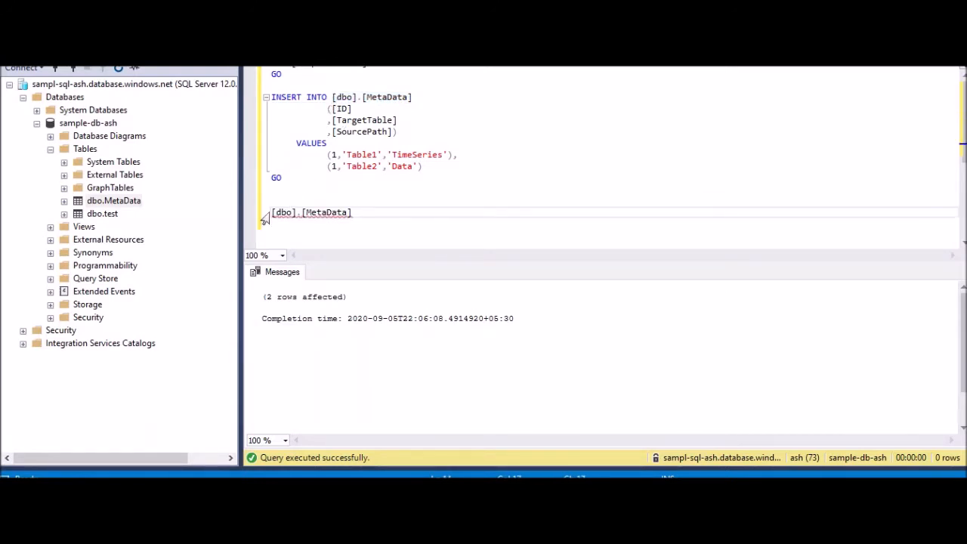
Step: Complete the pasted table name into the query select * from [dbo].[MetaData] and run it
click(268, 215)
click(274, 216)
text(select *)
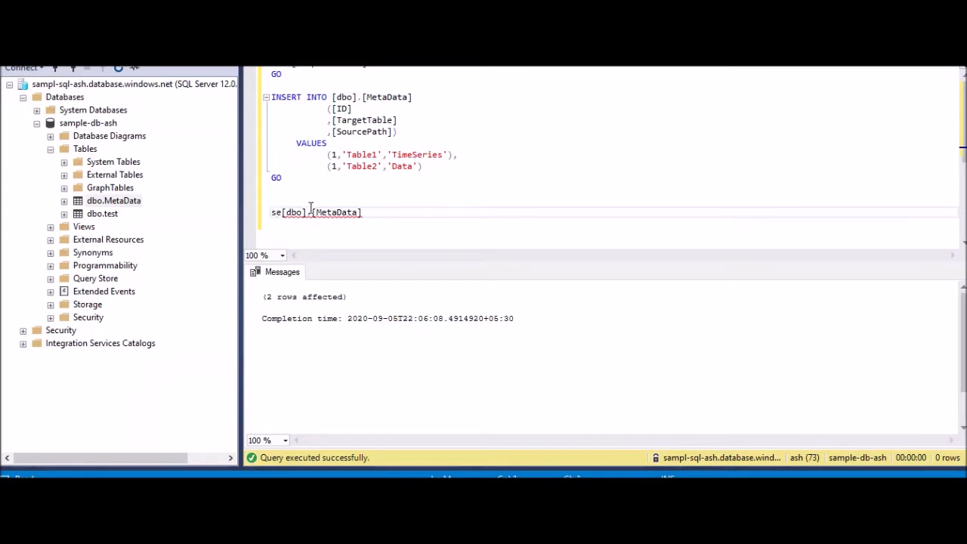
text( from)
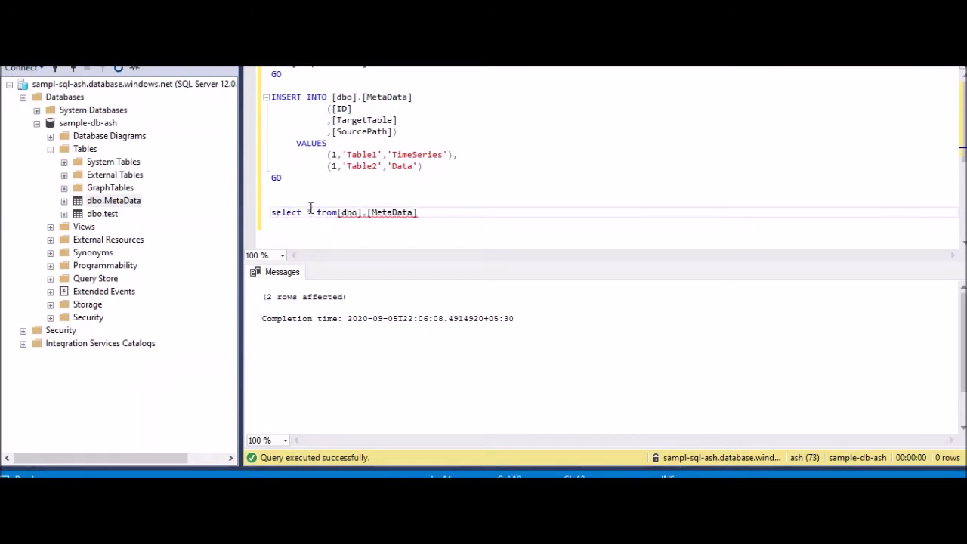
click(268, 216)
key(F5)
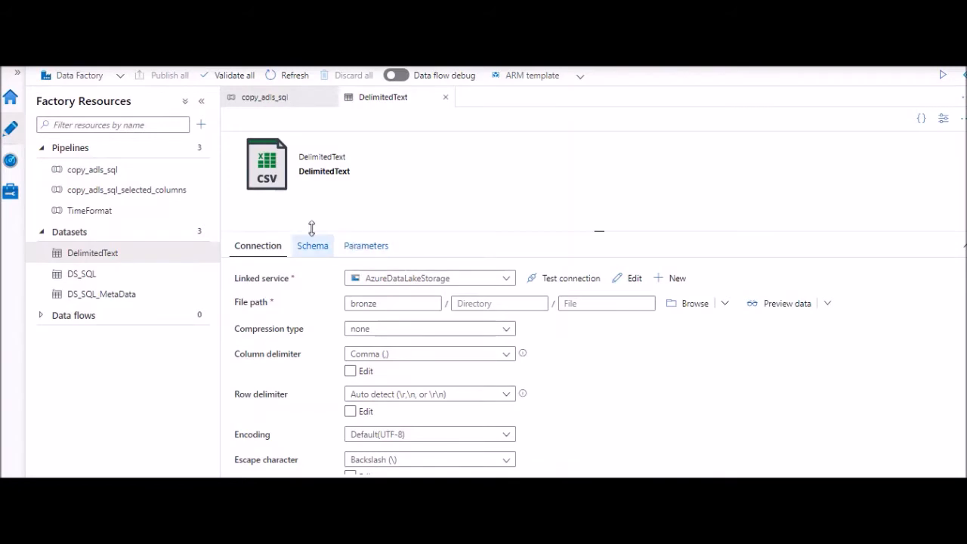
Step: Add a String parameter named SourcePath to the DelimitedText dataset
click(367, 247)
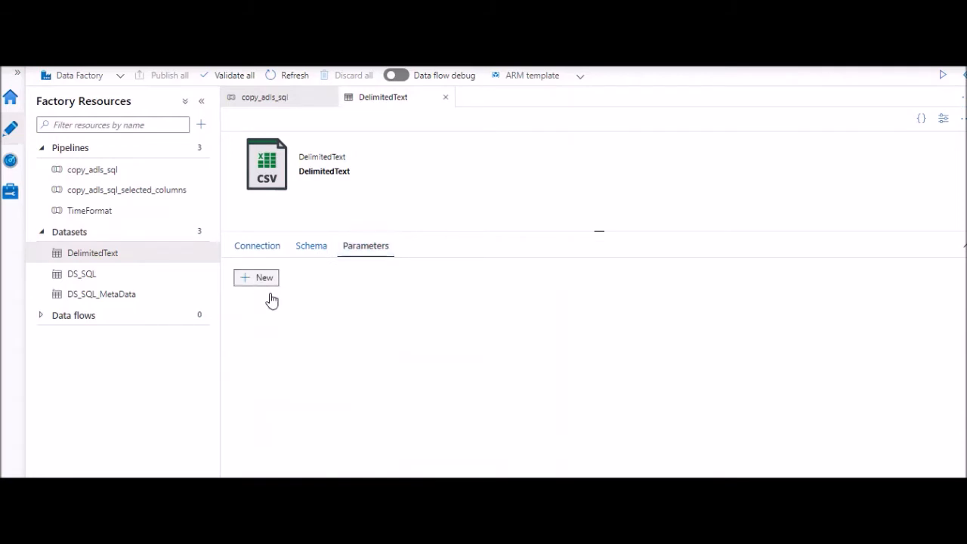
click(269, 293)
click(287, 330)
text(So)
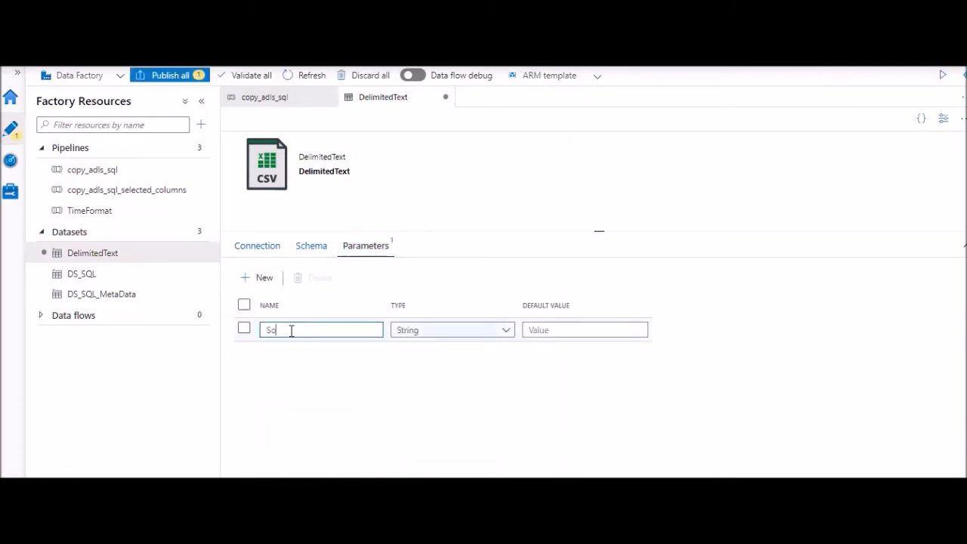
text(urcePath)
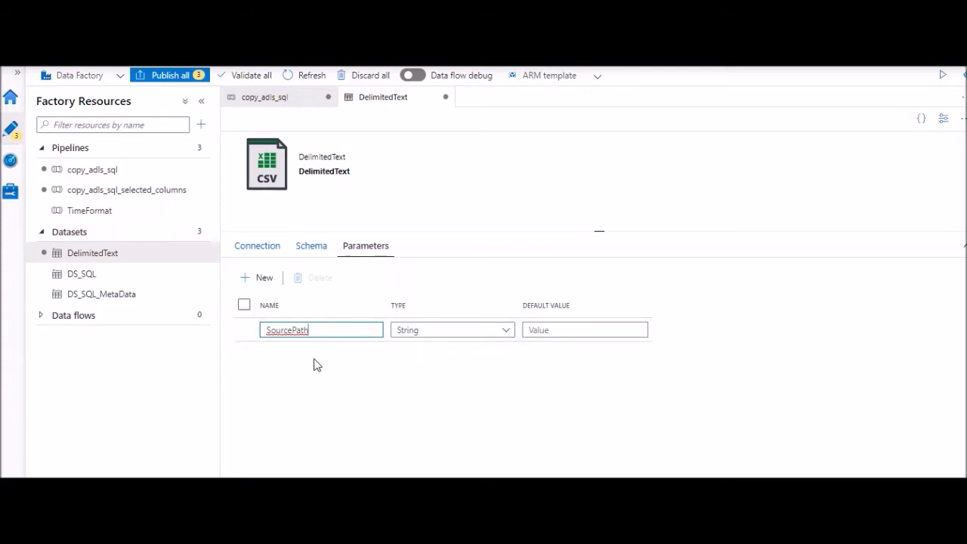
click(265, 254)
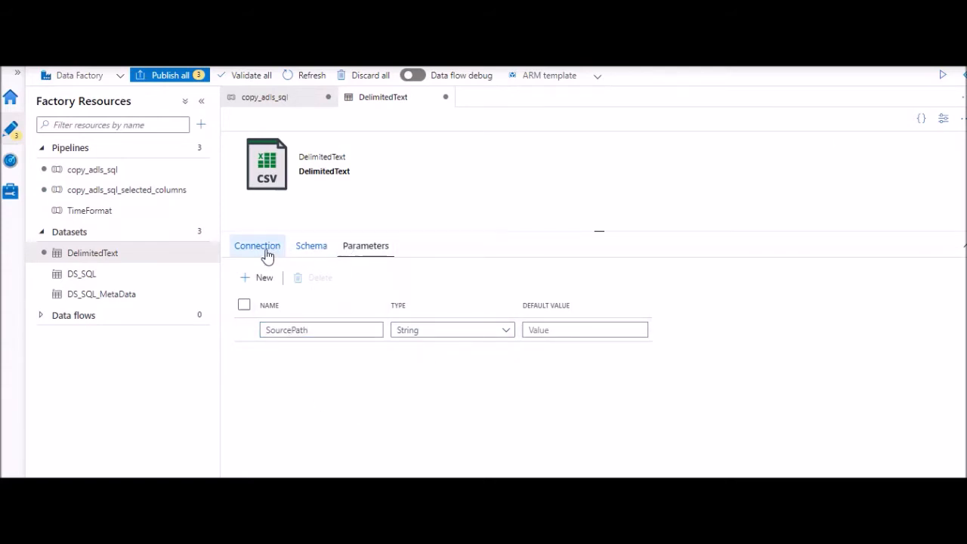
click(466, 303)
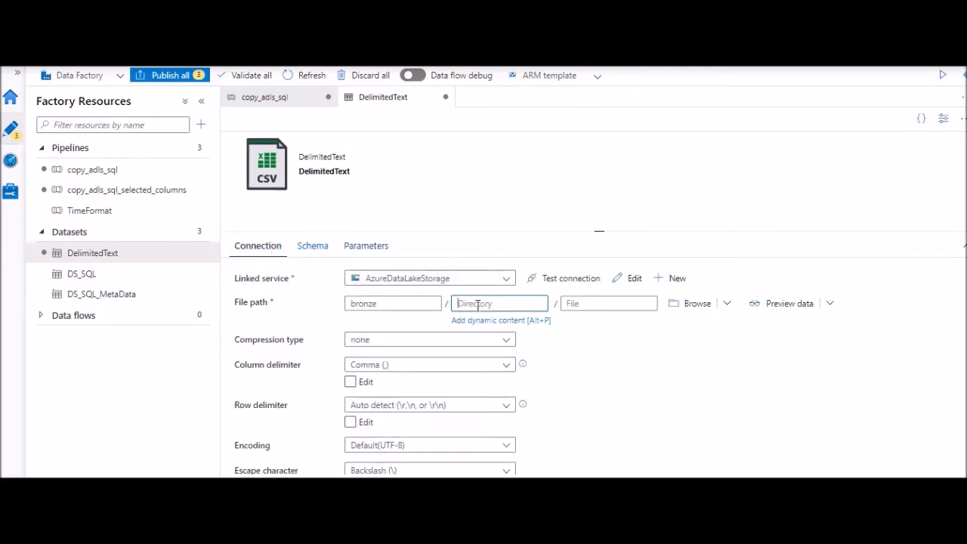
click(489, 322)
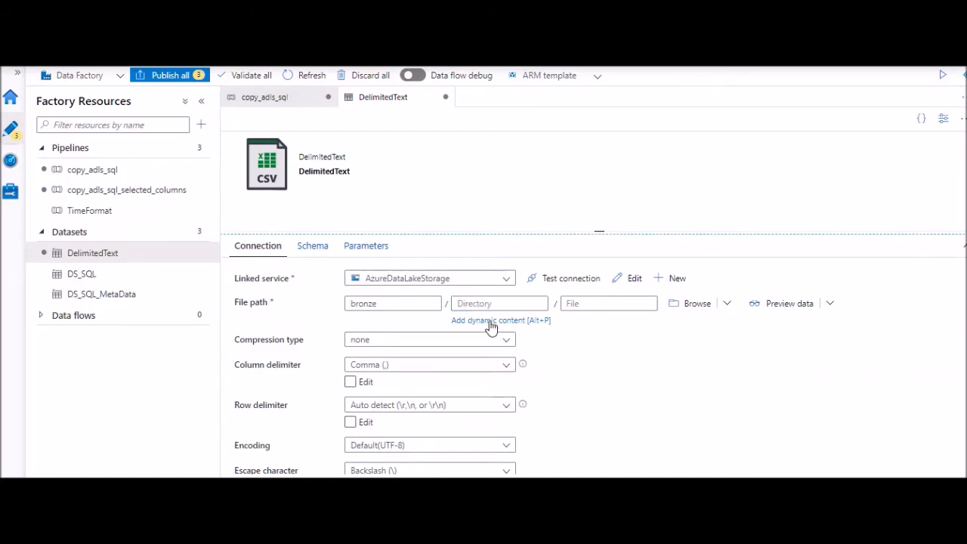
click(592, 242)
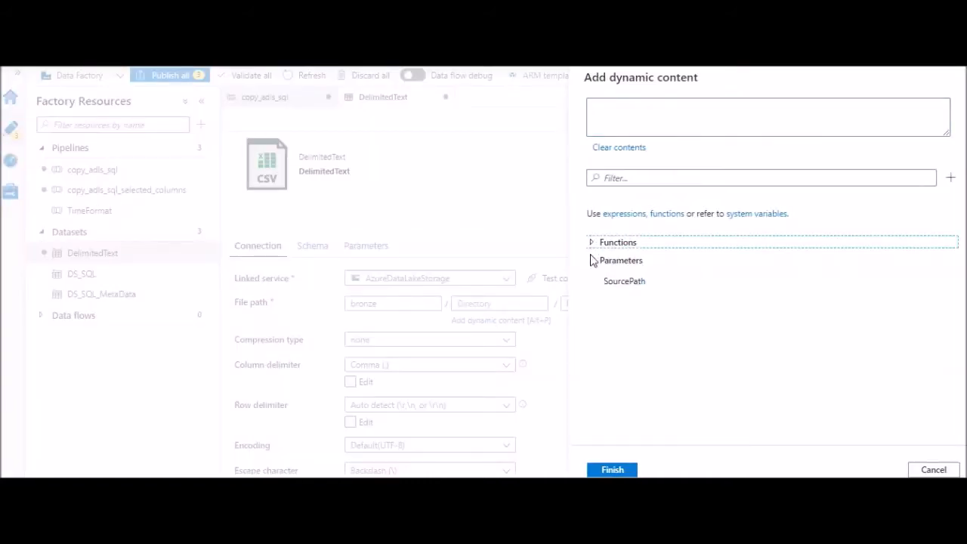
click(629, 287)
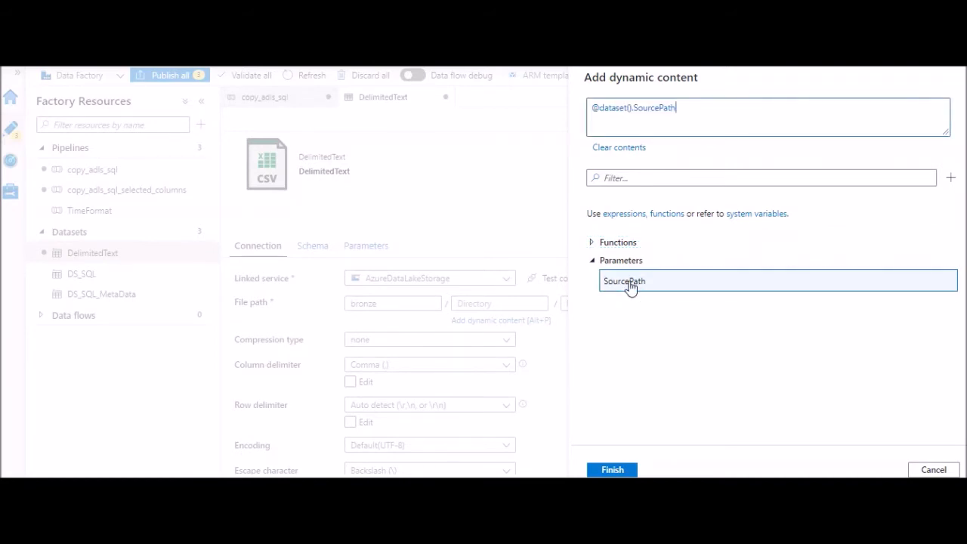
click(613, 470)
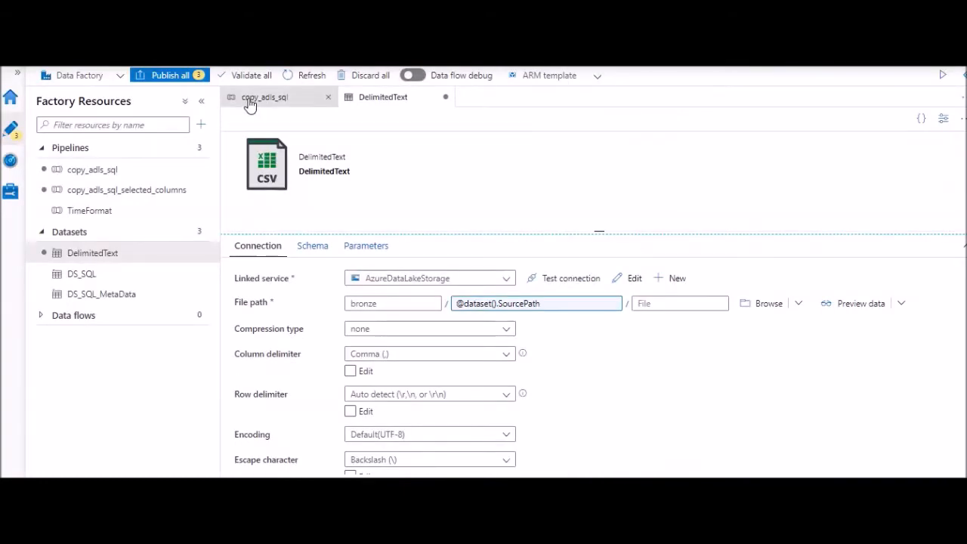
Step: Open the DS_SQL dataset and add a String parameter named TableName
click(91, 279)
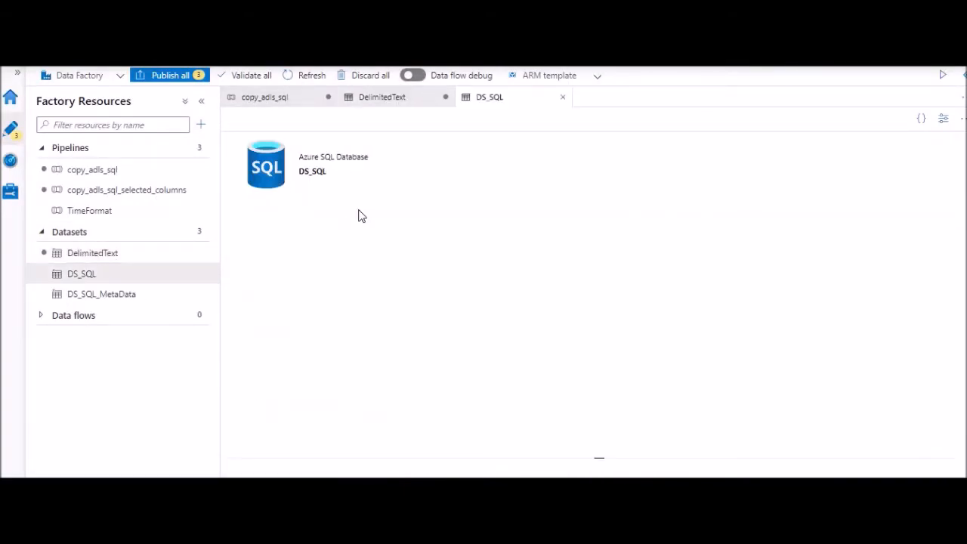
click(367, 194)
click(263, 225)
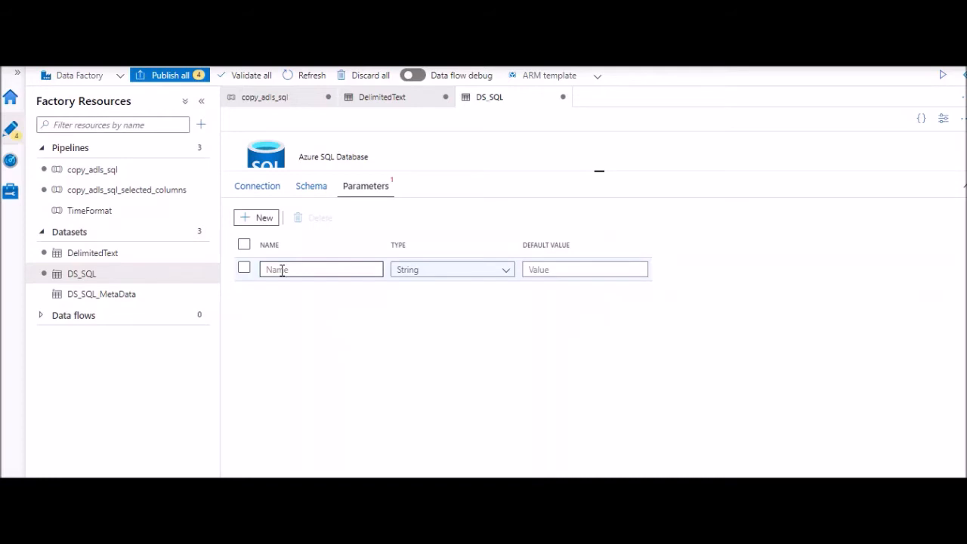
click(281, 270)
text(TableName)
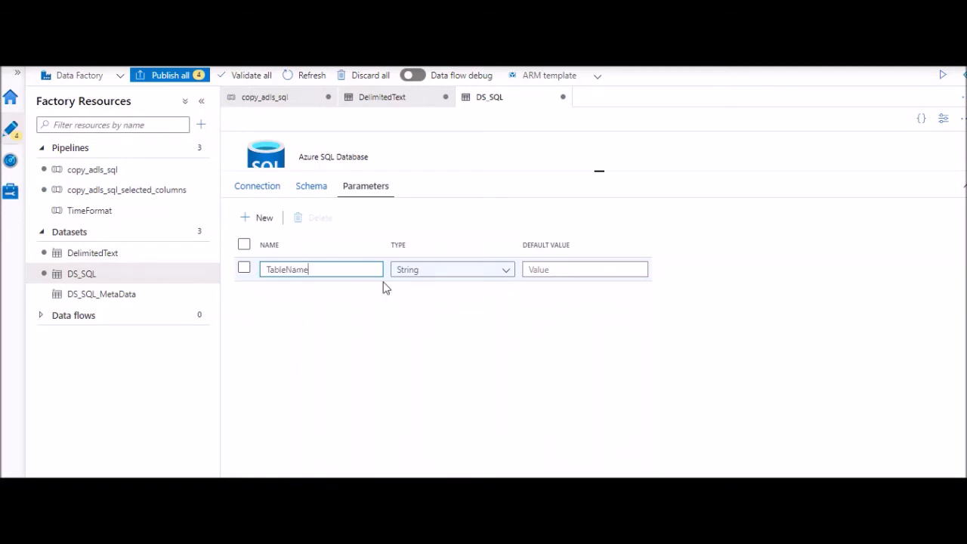
click(260, 198)
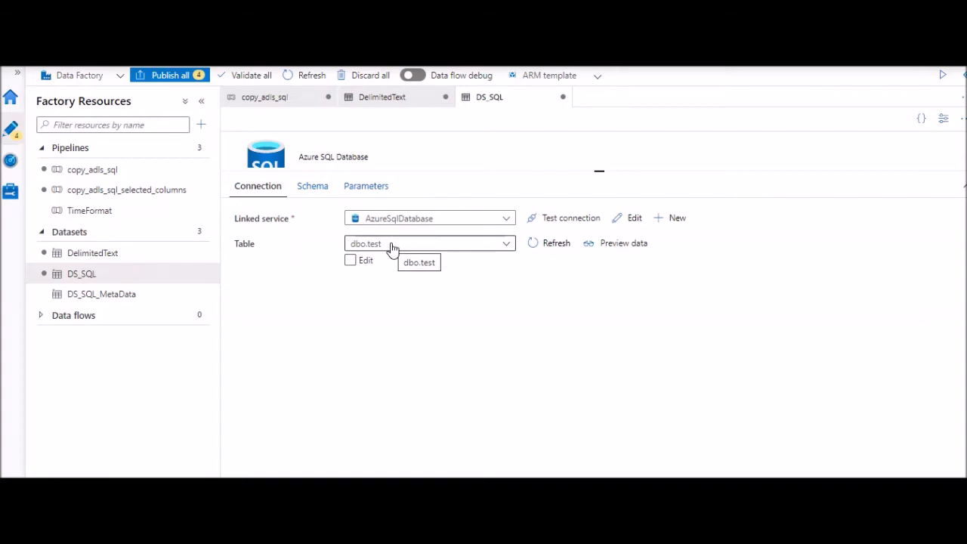
click(350, 260)
double_click(536, 243)
key(BackSpace)
click(557, 262)
click(593, 242)
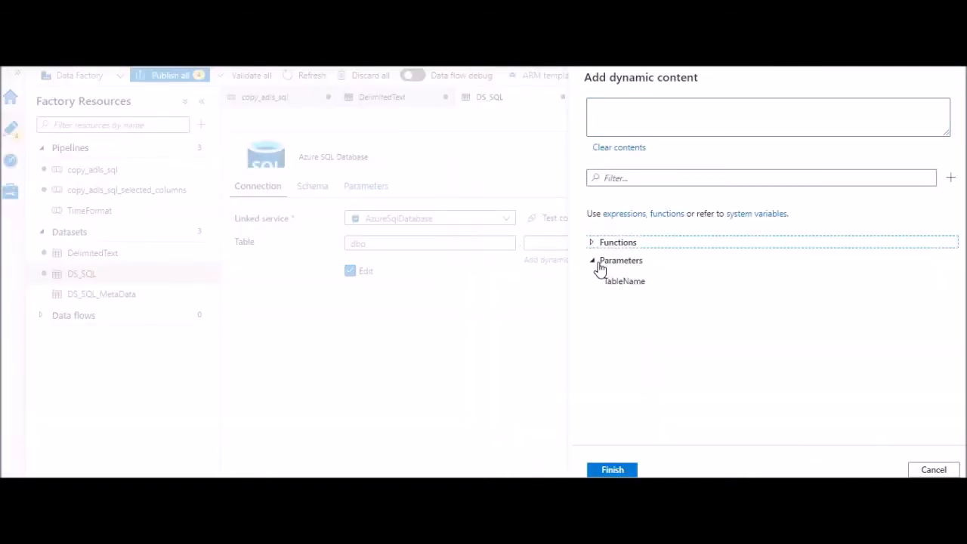
click(614, 282)
click(612, 470)
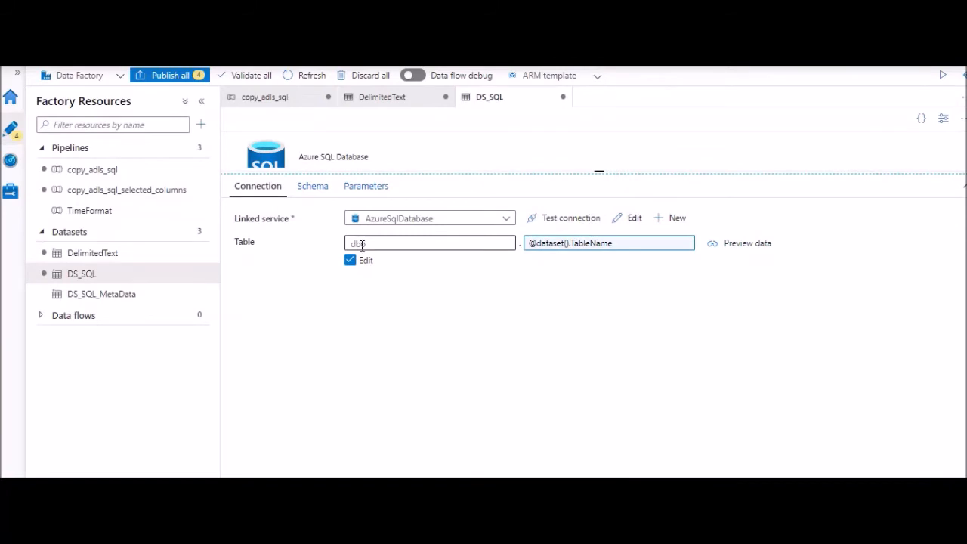
drag(599, 172, 599, 266)
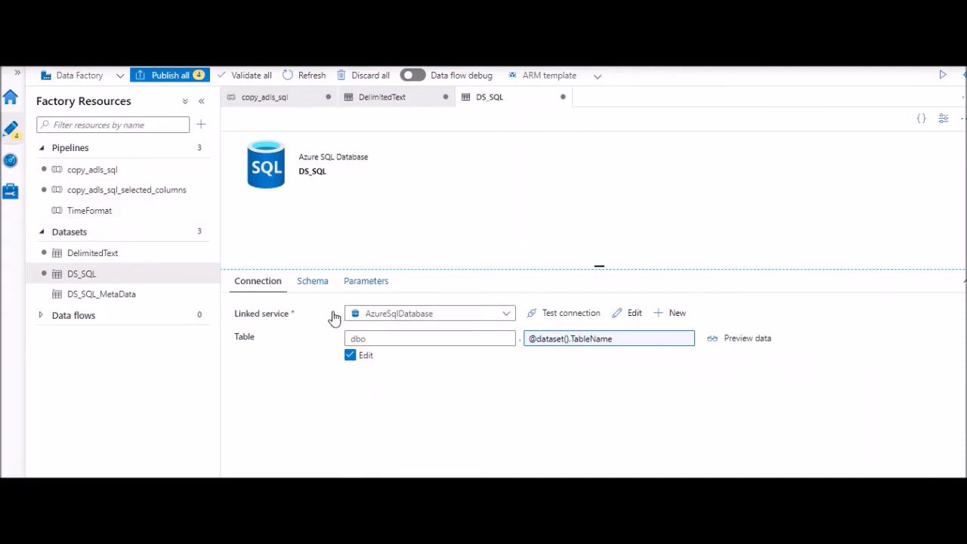
Step: Open the copy_adls_sql pipeline, filter its activities by lookup, and select the GetMetaData activity to show its settings
click(93, 174)
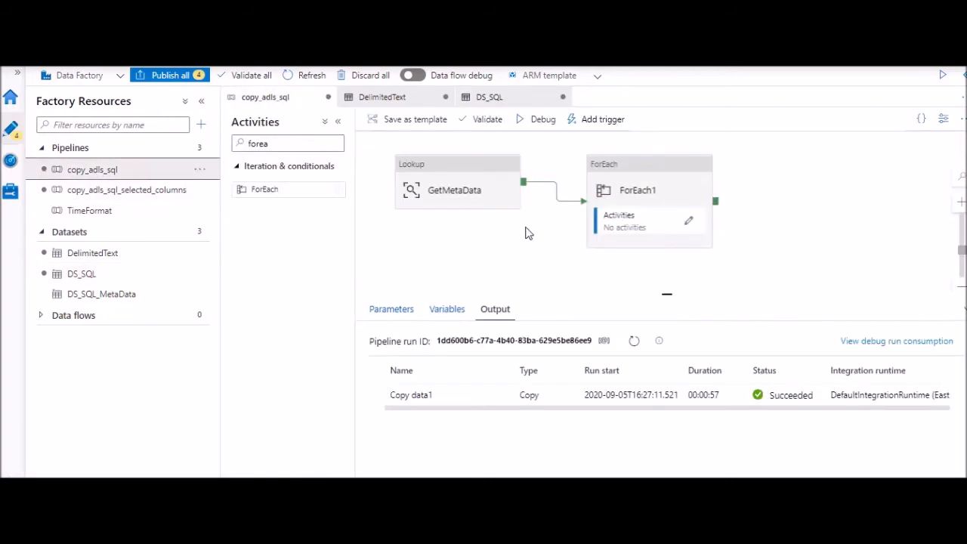
double_click(263, 147)
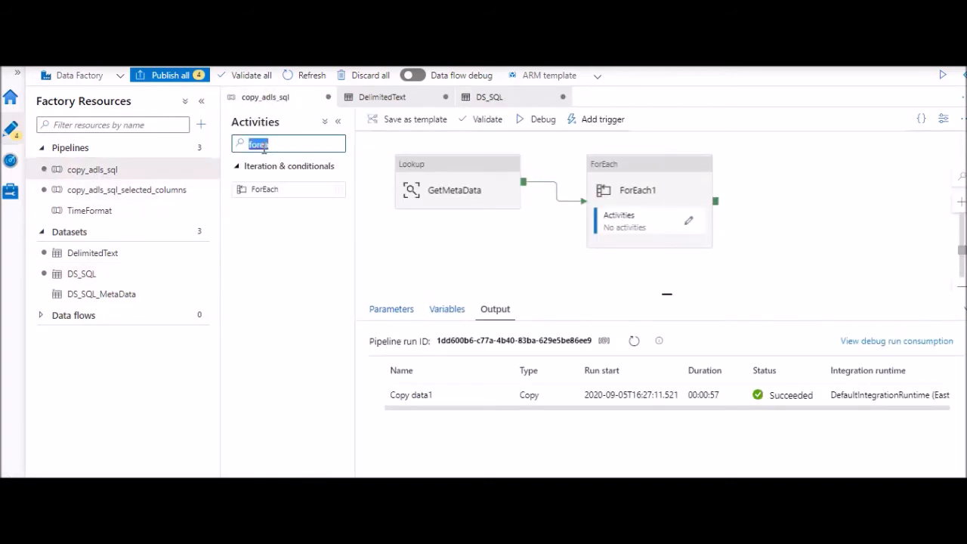
key(BackSpace)
text(looku)
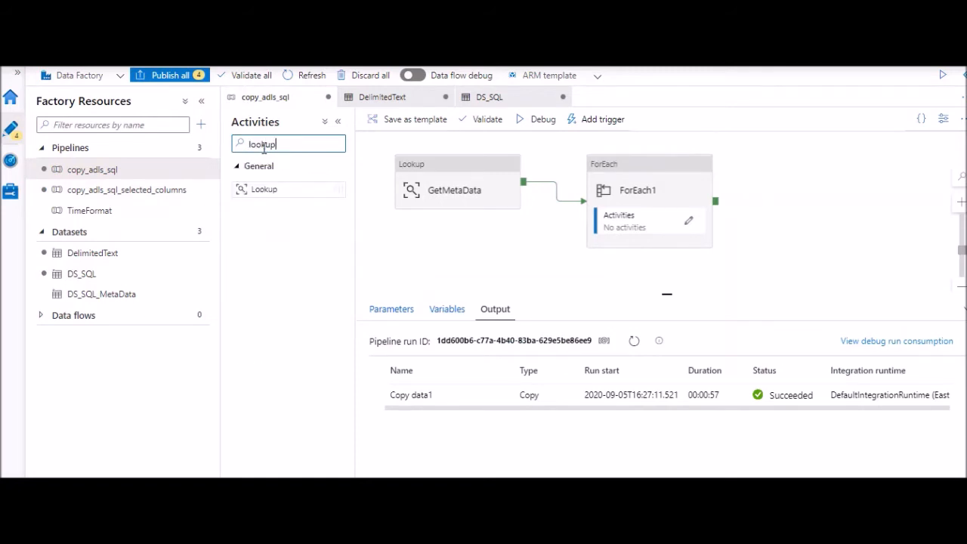
text(p)
click(451, 177)
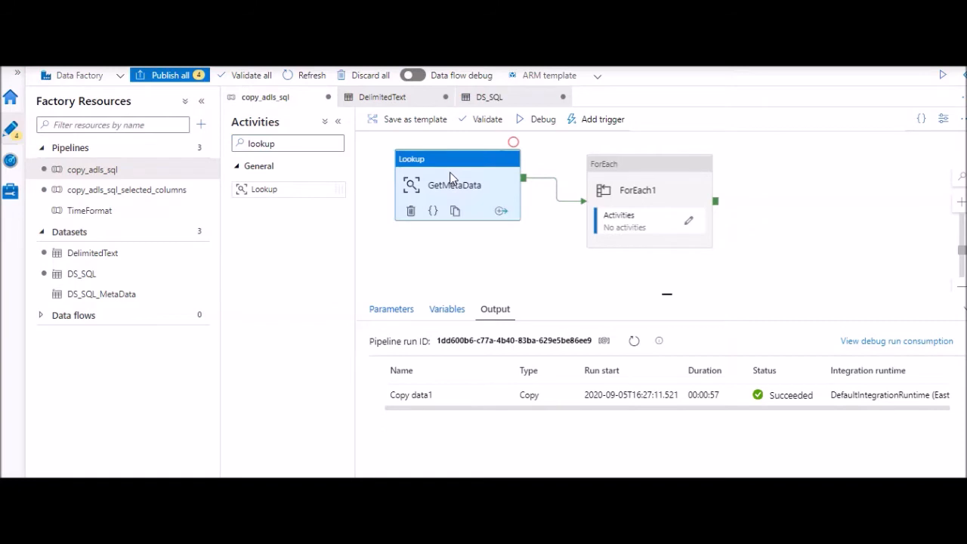
click(451, 177)
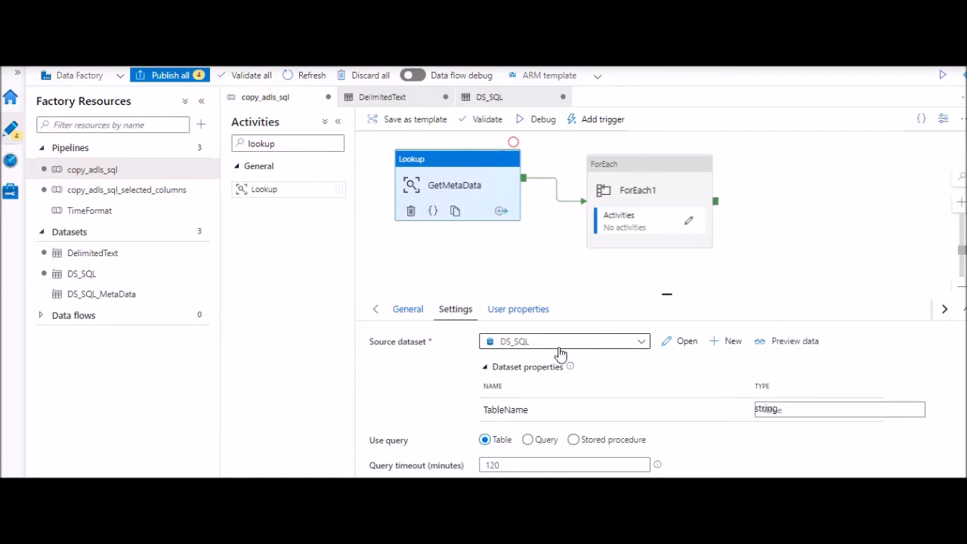
Step: Check the GetMetaData lookup's DS_SQL source dataset and set its TableName property to Metadata
click(684, 345)
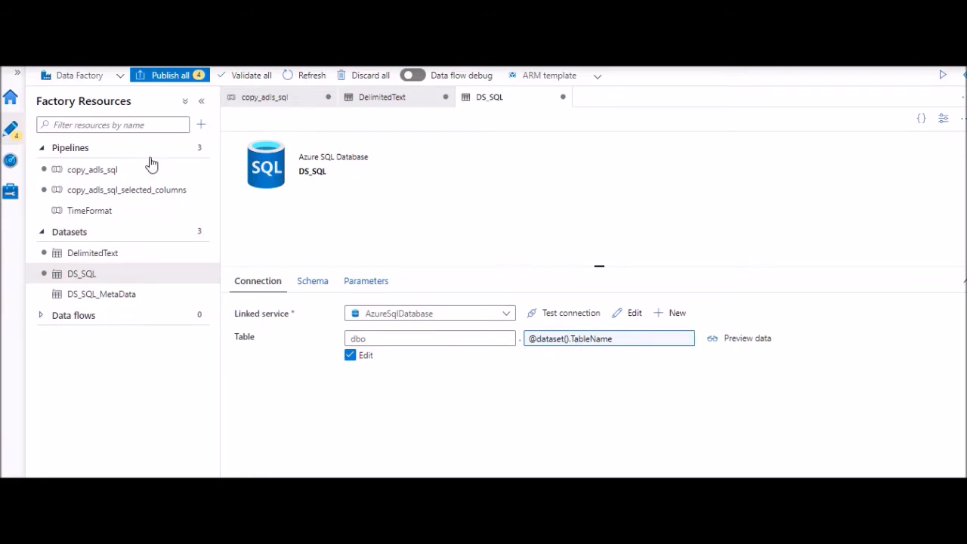
click(108, 173)
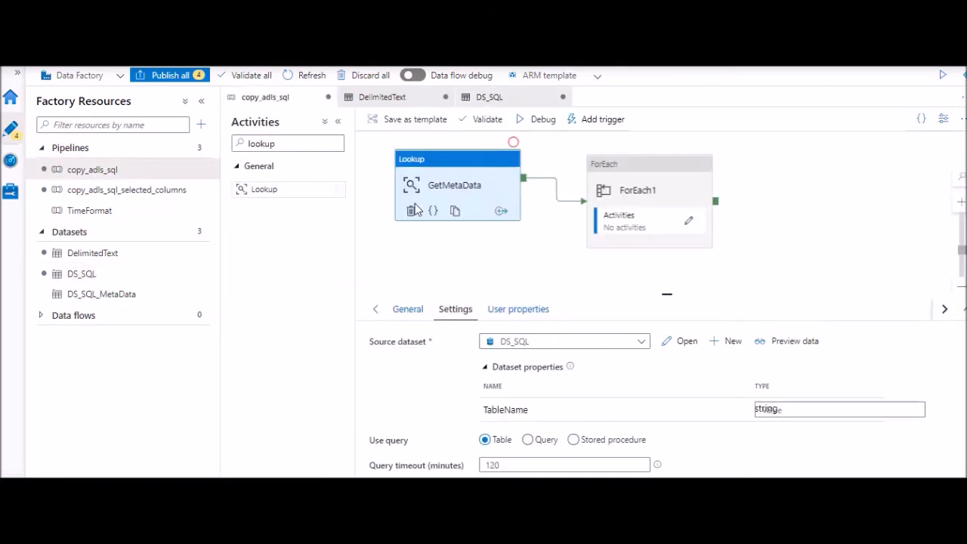
click(786, 410)
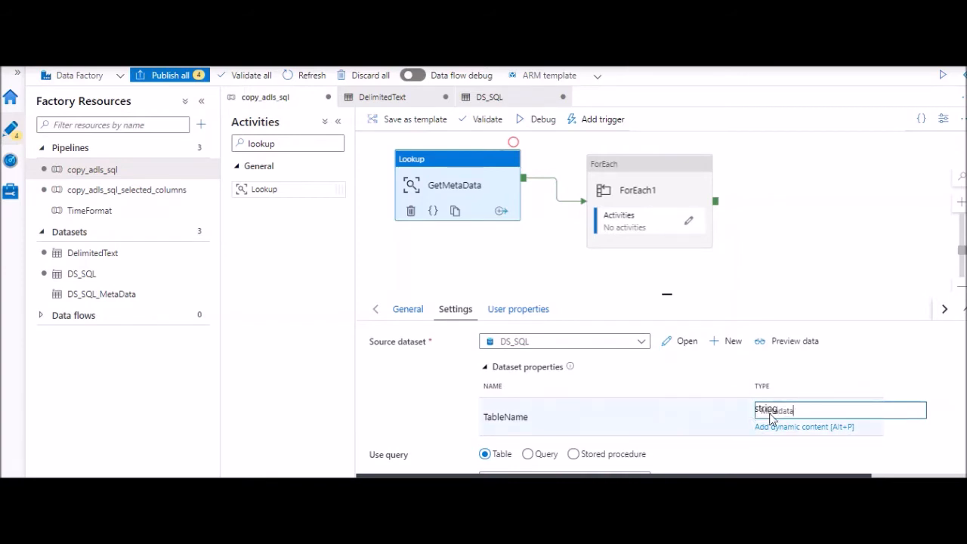
click(671, 291)
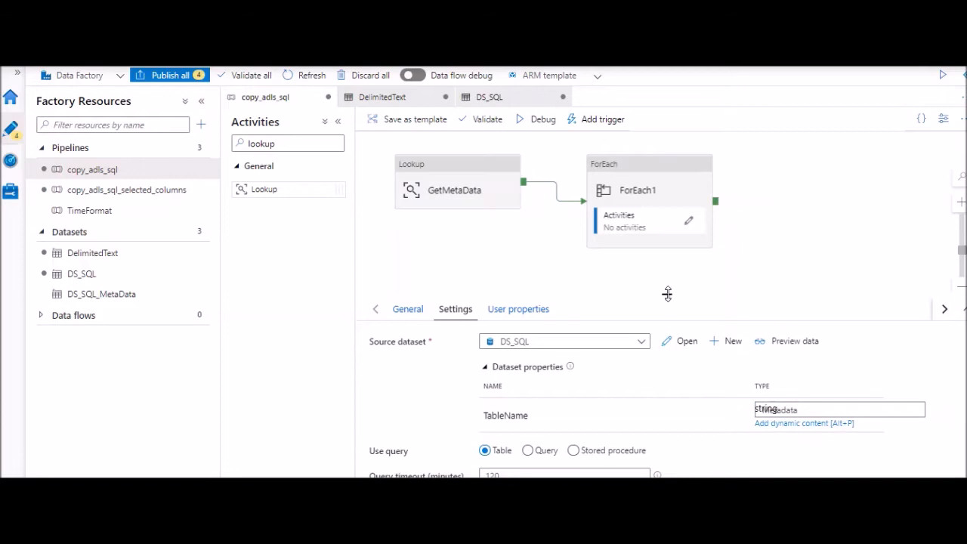
drag(668, 293, 668, 267)
Step: Select the GetMetaData lookup, collapse the activities list, and turn off its First row only setting
click(485, 166)
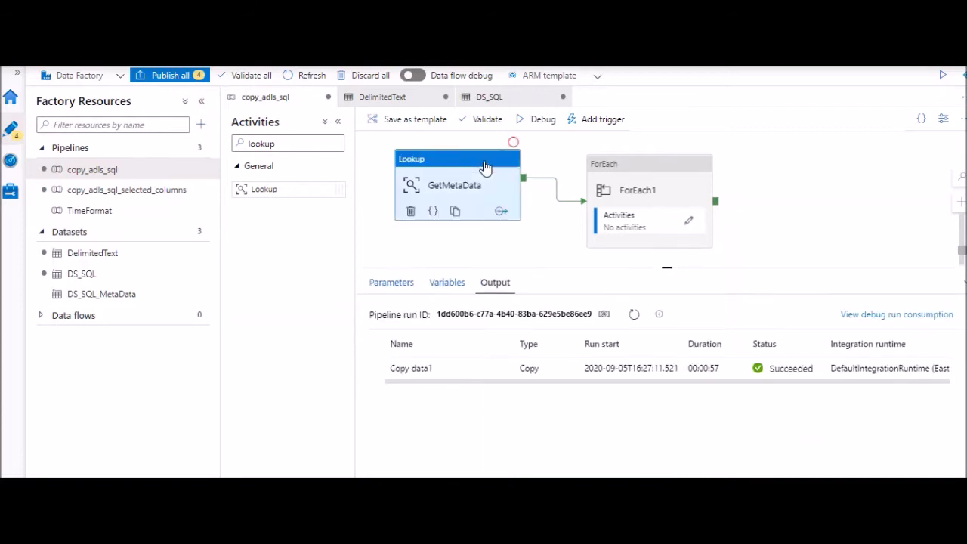
click(339, 123)
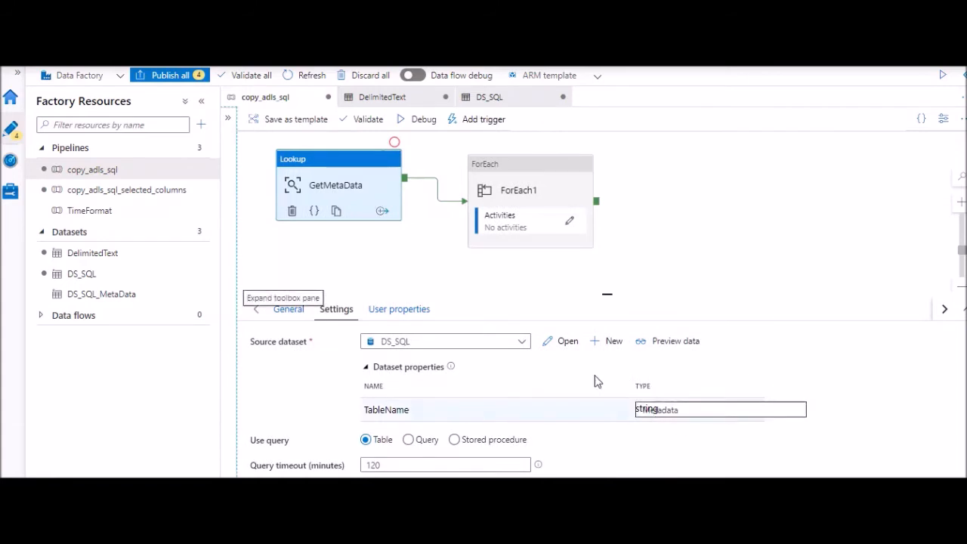
scroll(479, 440, down, 1)
scroll(478, 445, down, 3)
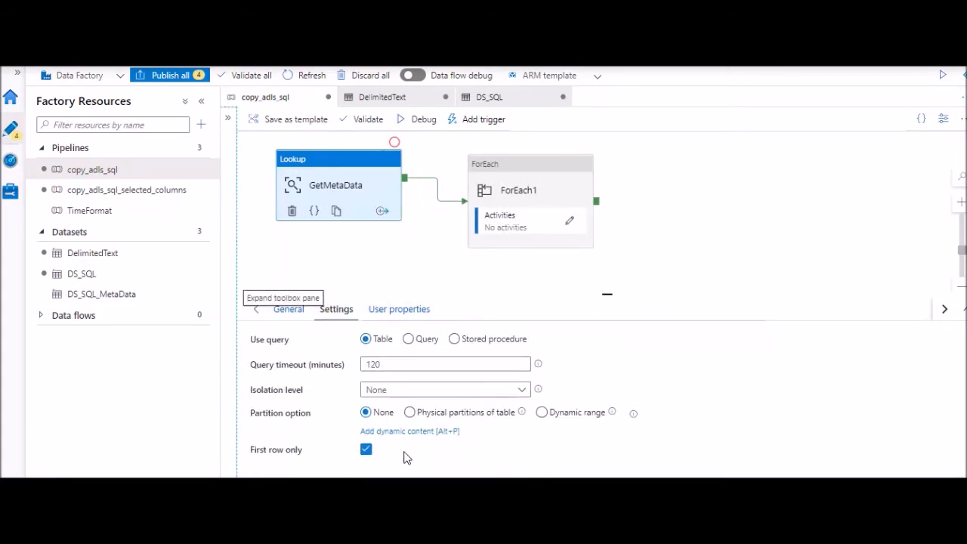
scroll(488, 381, up, 2)
scroll(453, 405, down, 1)
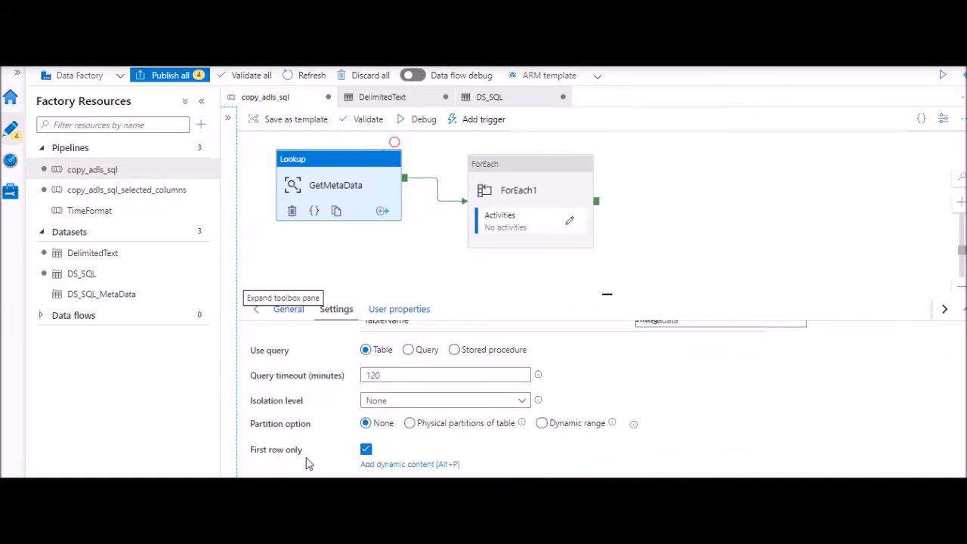
click(366, 448)
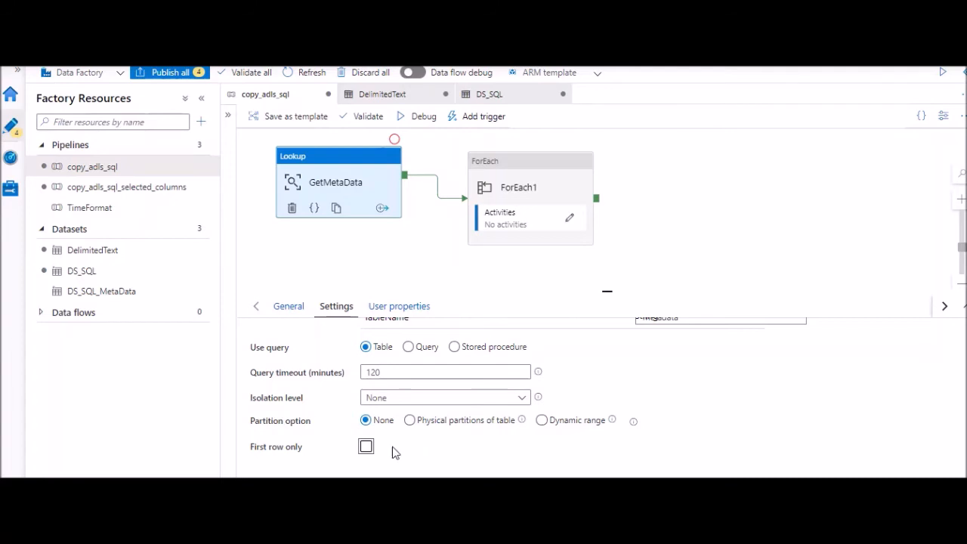
click(526, 167)
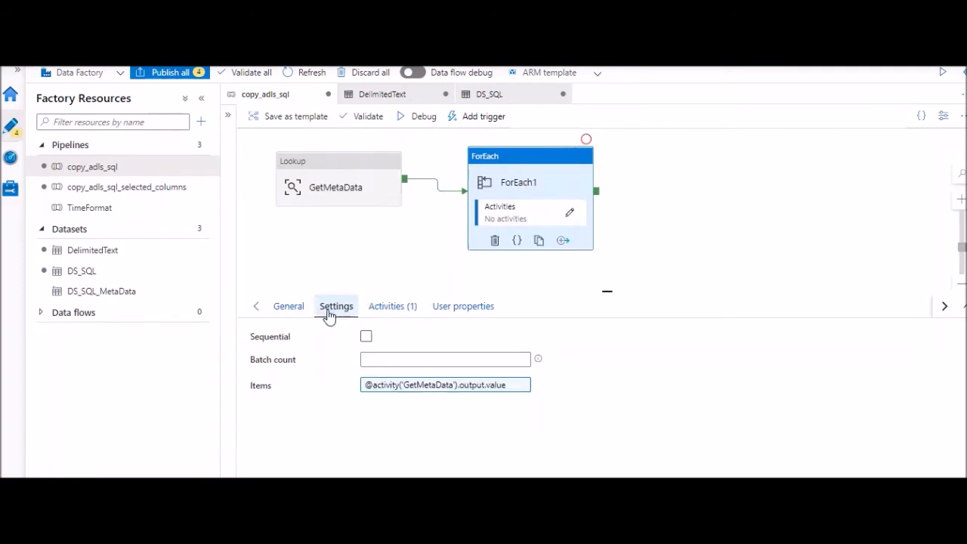
click(385, 392)
click(382, 410)
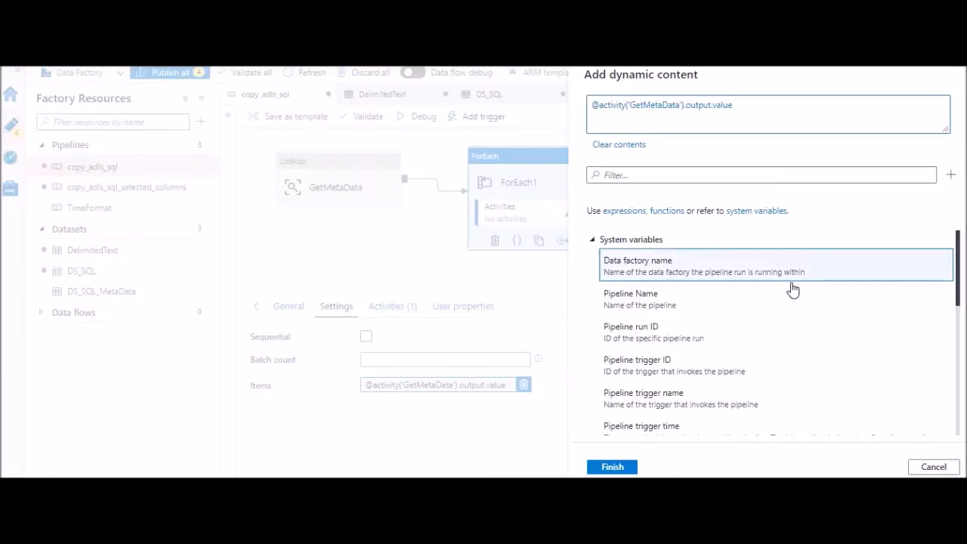
click(591, 240)
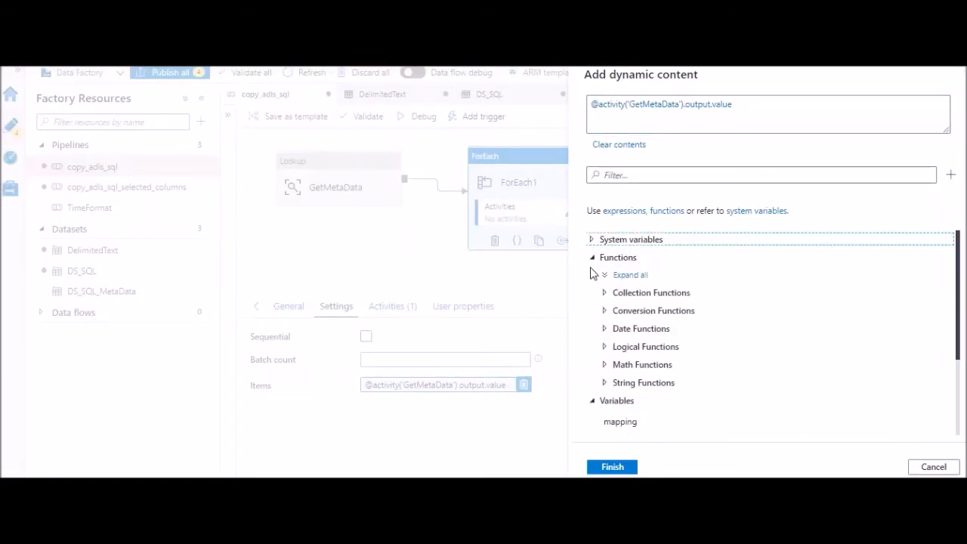
click(592, 259)
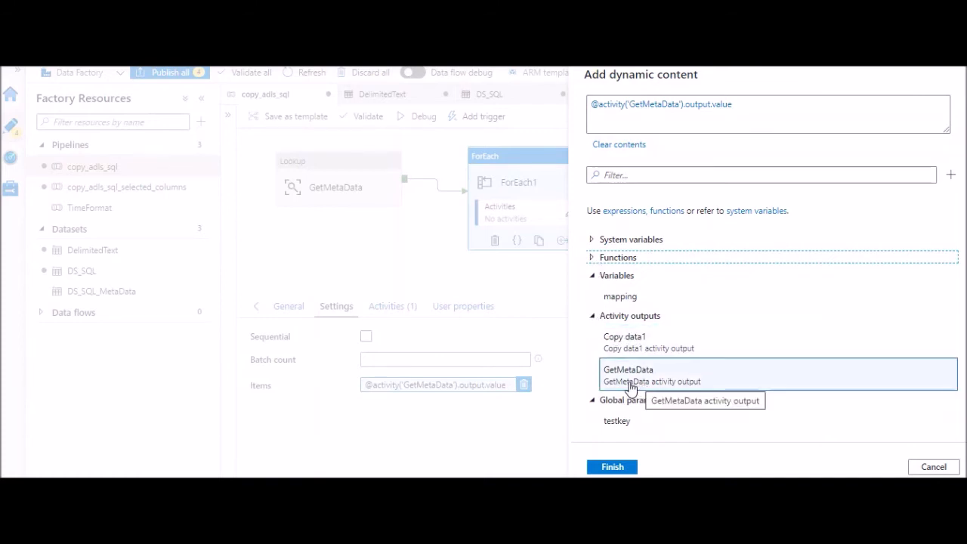
drag(732, 104, 572, 109)
key(BackSpace)
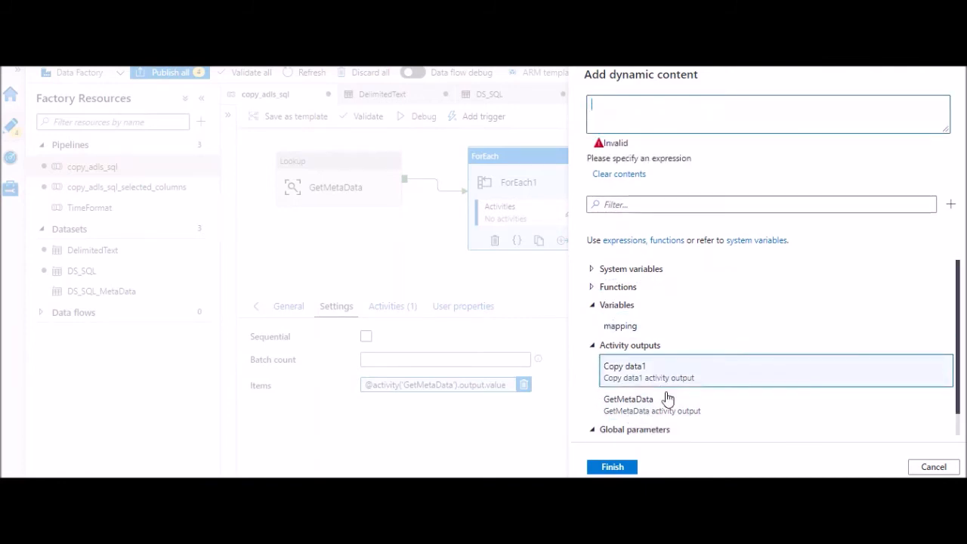
click(647, 415)
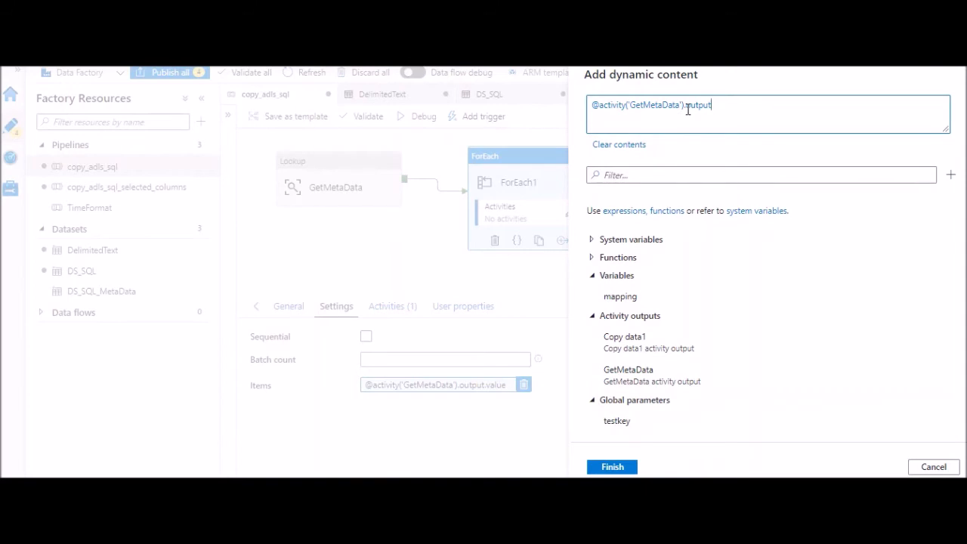
text(.)
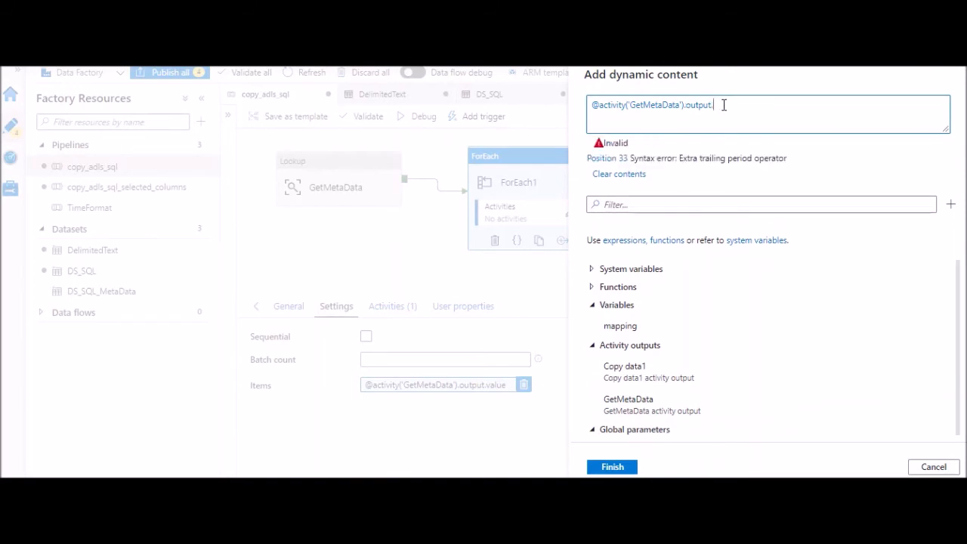
text(value)
click(616, 467)
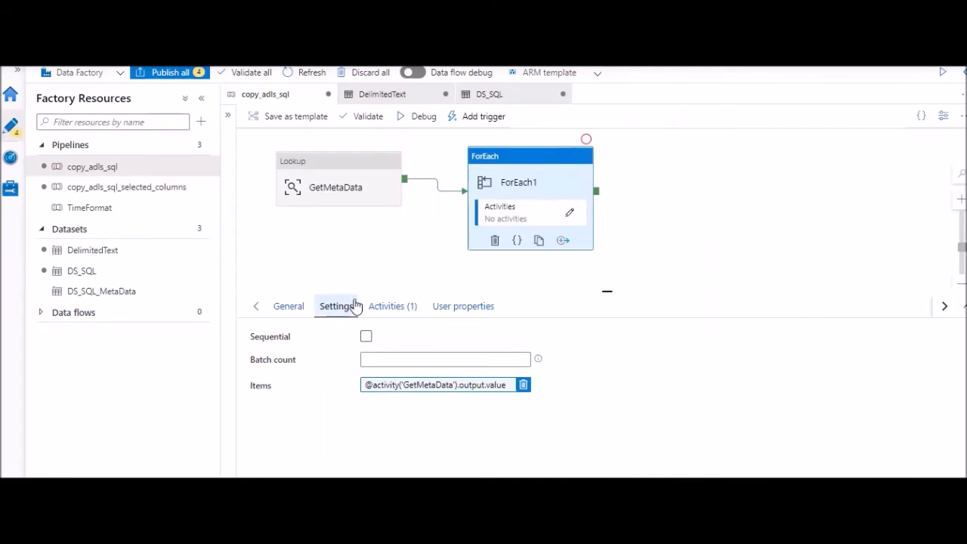
Step: Open the activities inside ForEach1 and select Copy data1, enlarging the view of its source settings
click(392, 308)
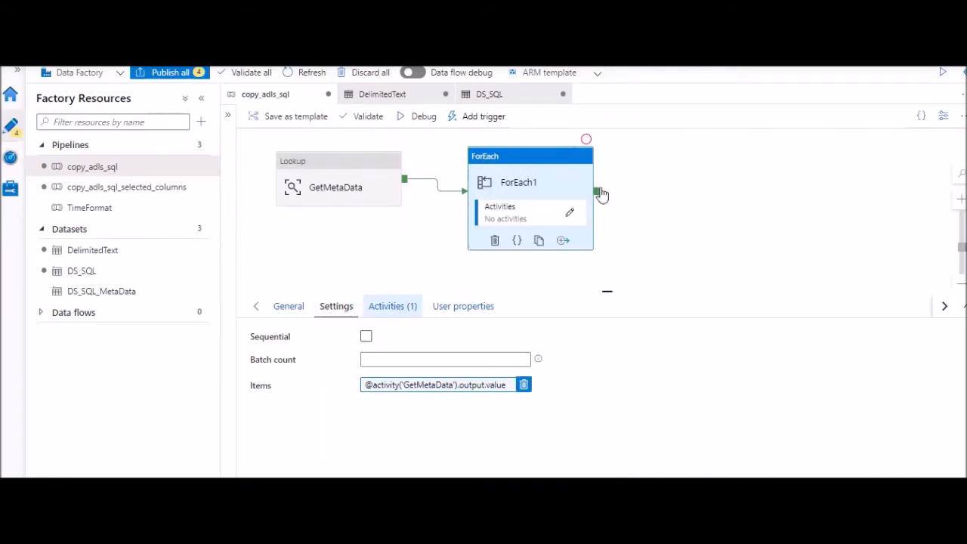
click(570, 215)
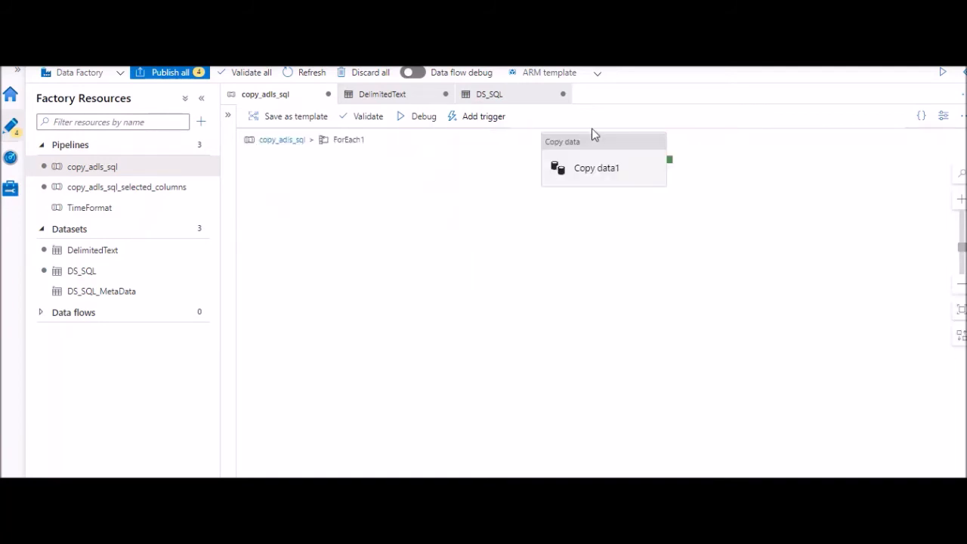
click(592, 151)
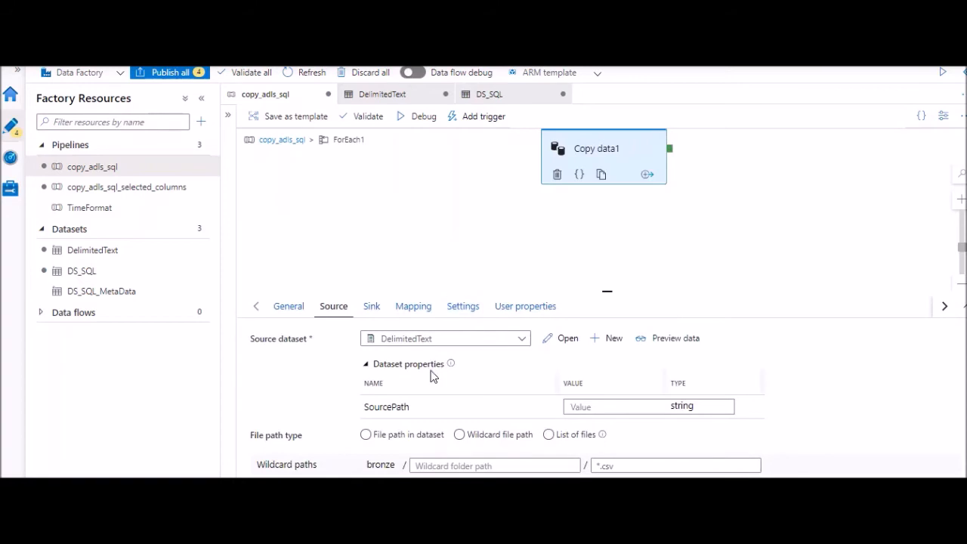
drag(606, 290, 616, 220)
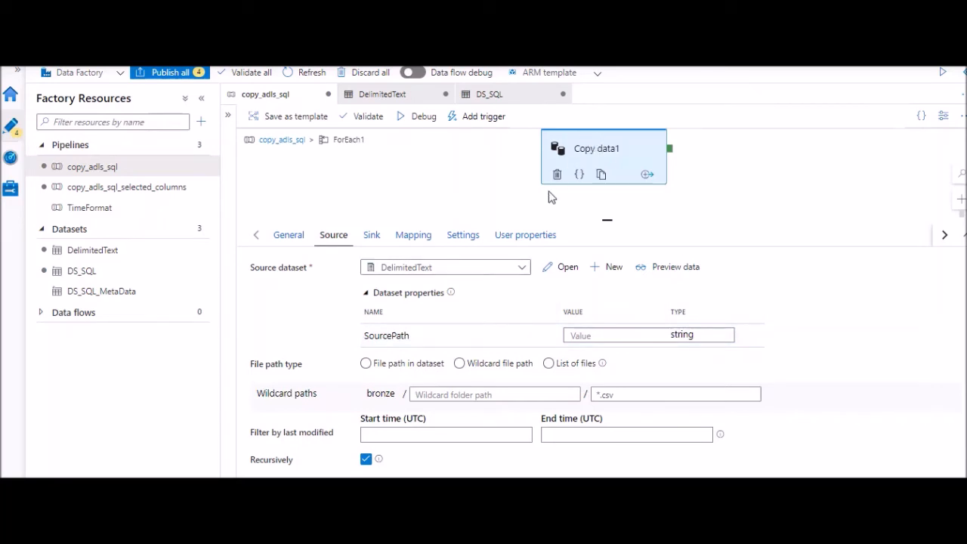
click(587, 337)
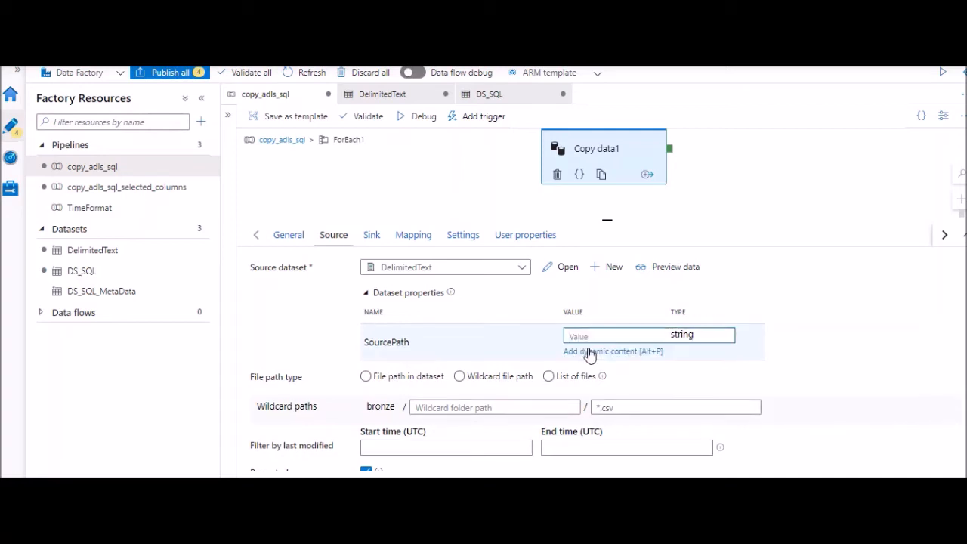
click(589, 352)
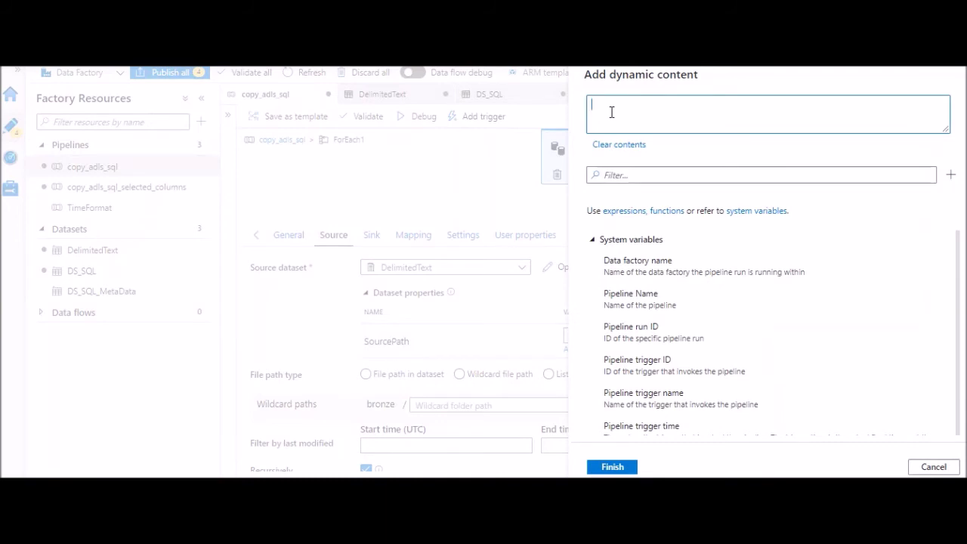
click(591, 240)
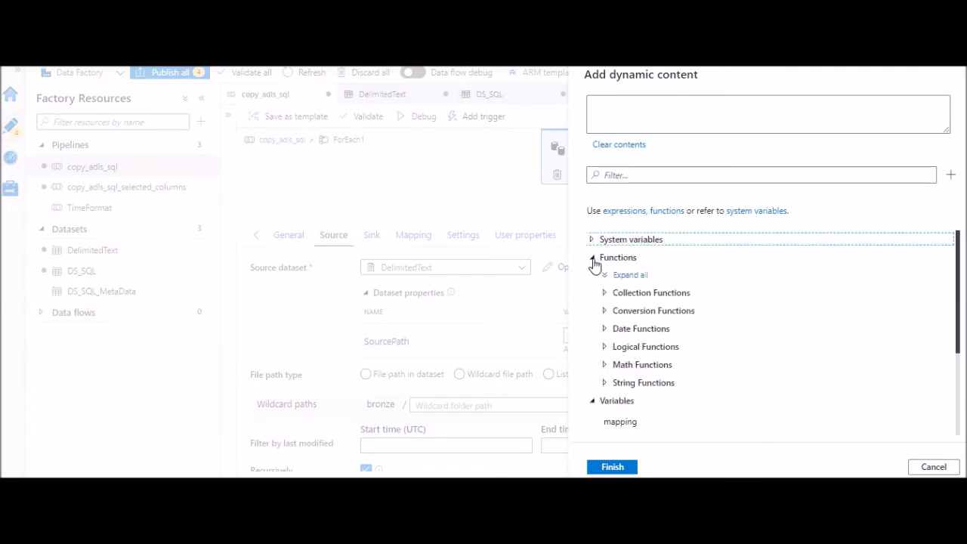
click(592, 259)
click(593, 276)
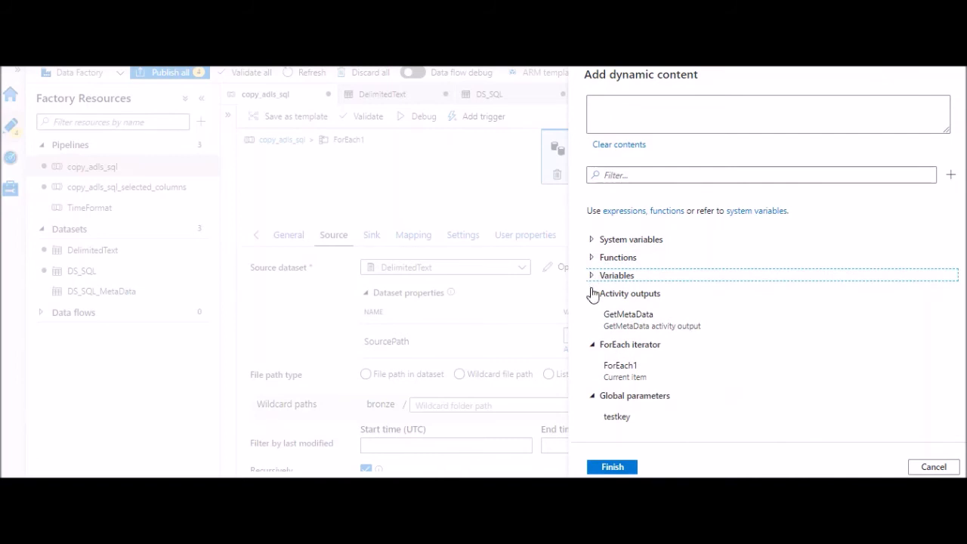
click(619, 122)
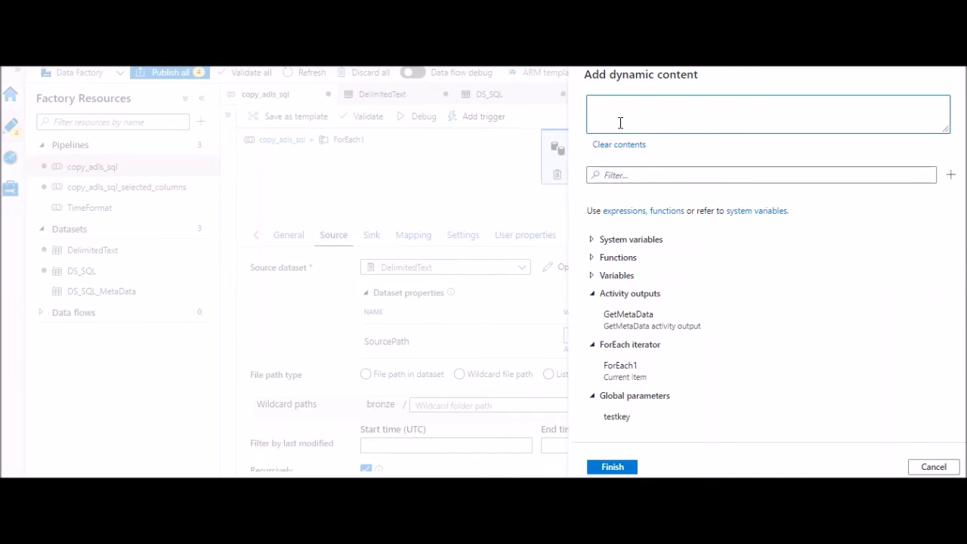
text(@item().)
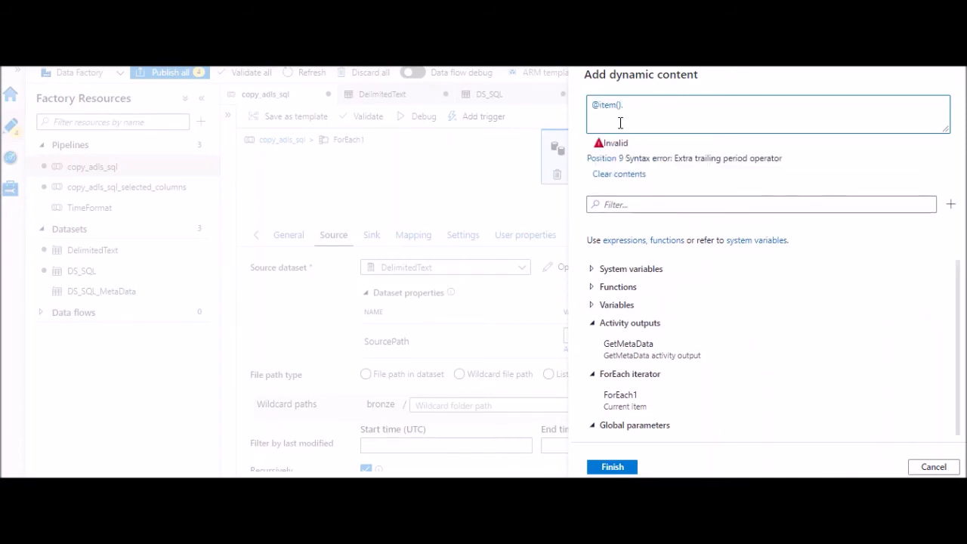
text(SourcePath)
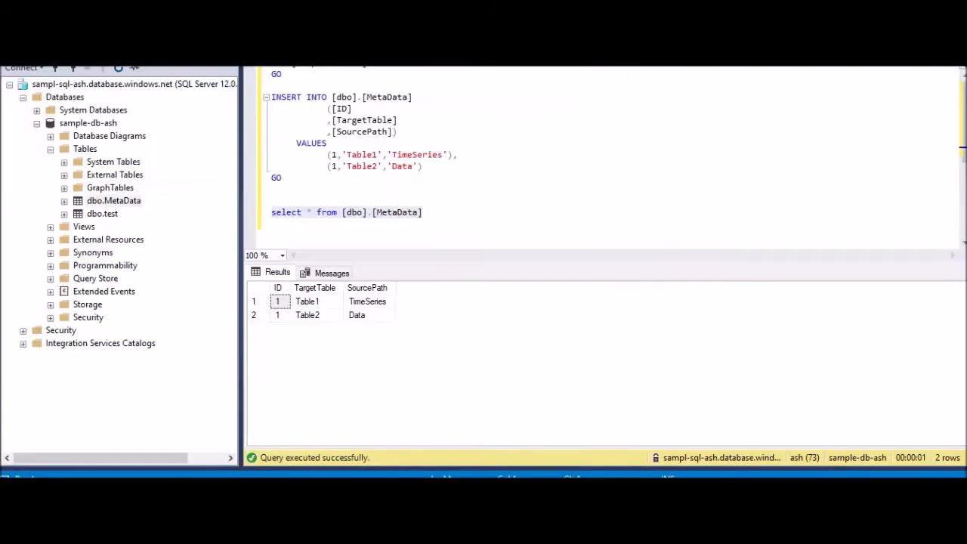
Step: Check the SourcePath column name in the MetaData table script in SQL Server Management Studio, and apply the expression back in Data Factory
drag(270, 212, 422, 212)
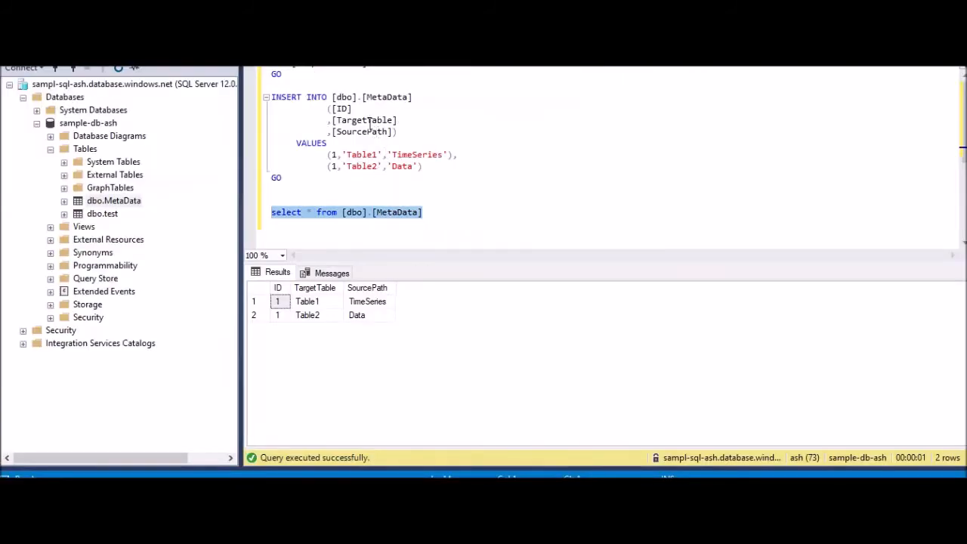
double_click(366, 132)
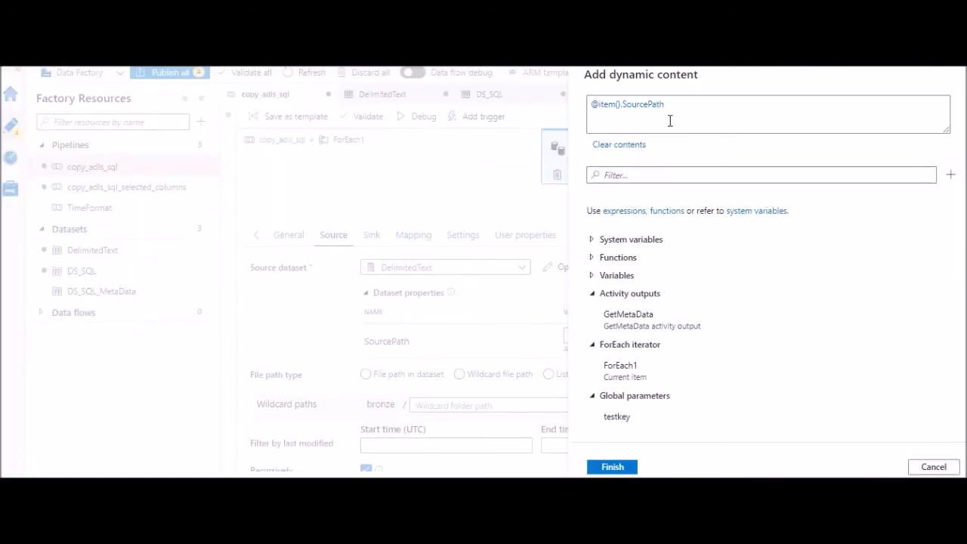
click(669, 120)
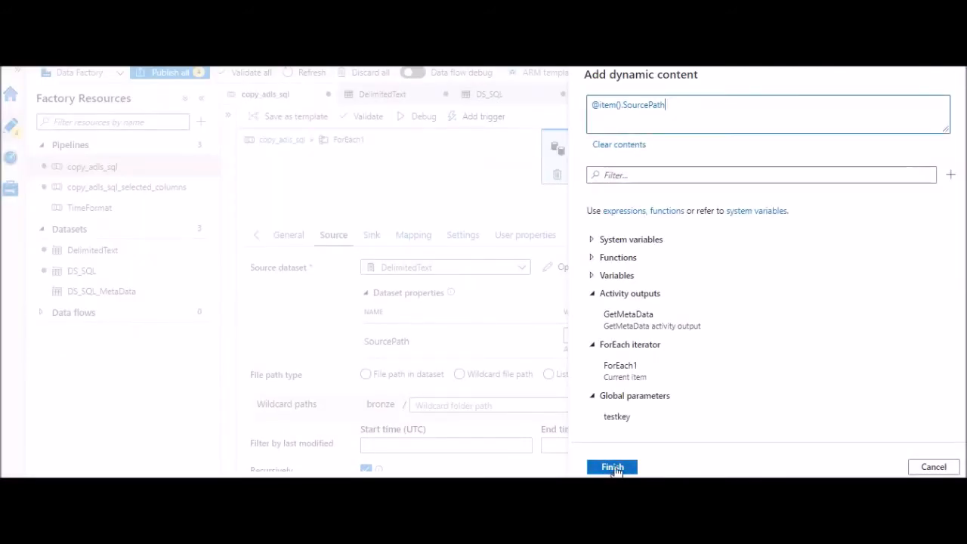
click(612, 468)
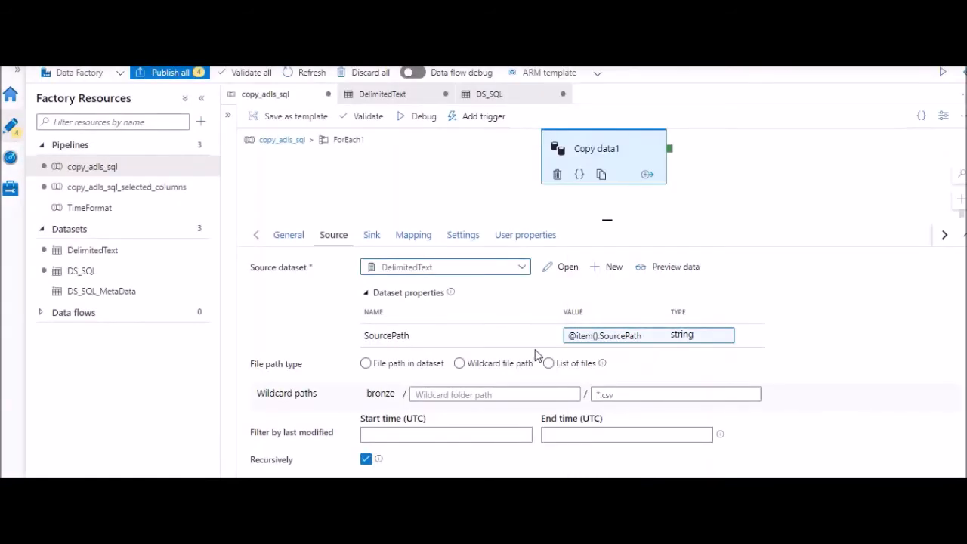
click(373, 243)
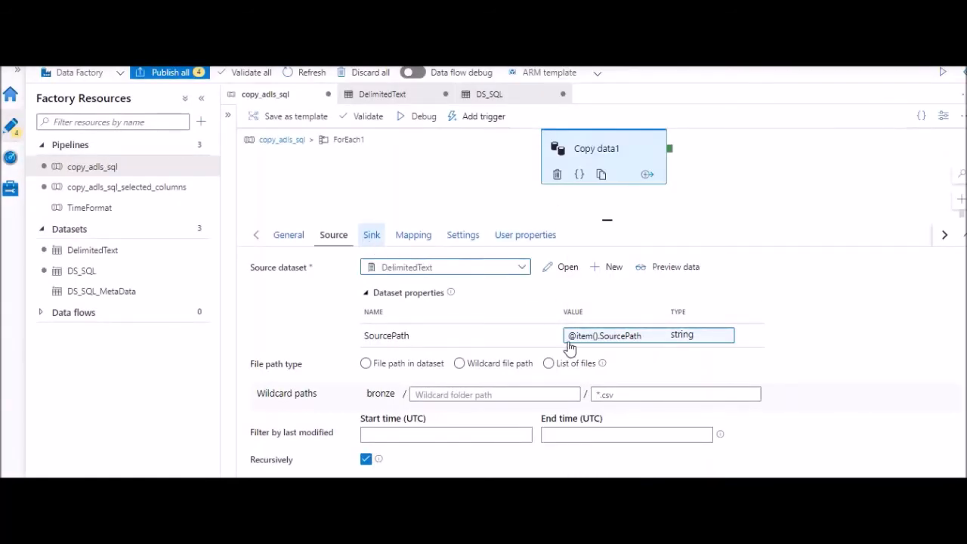
click(482, 341)
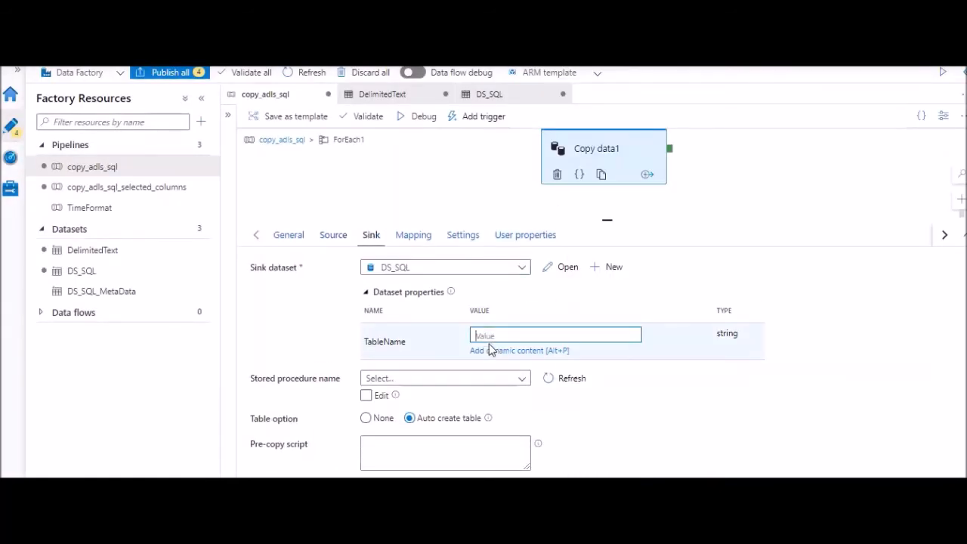
click(504, 352)
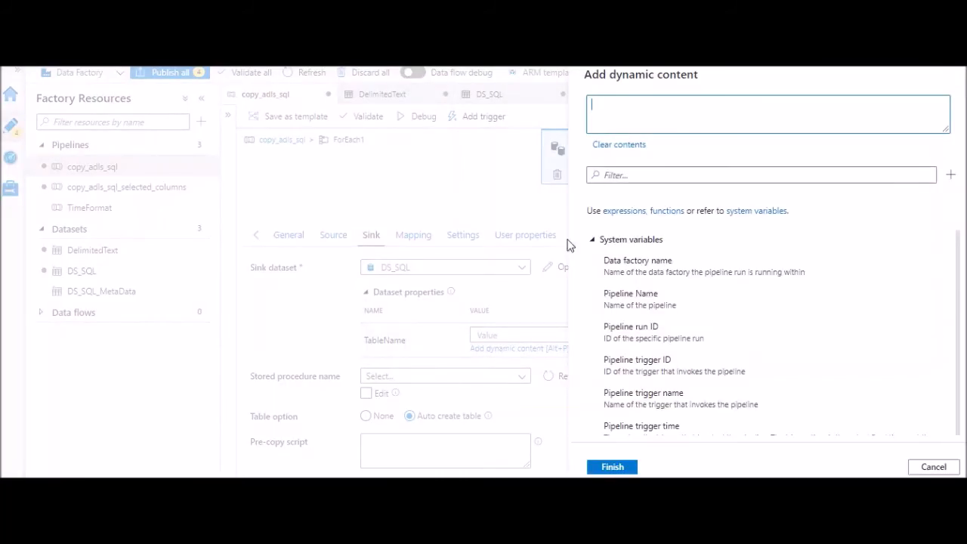
text(@item().)
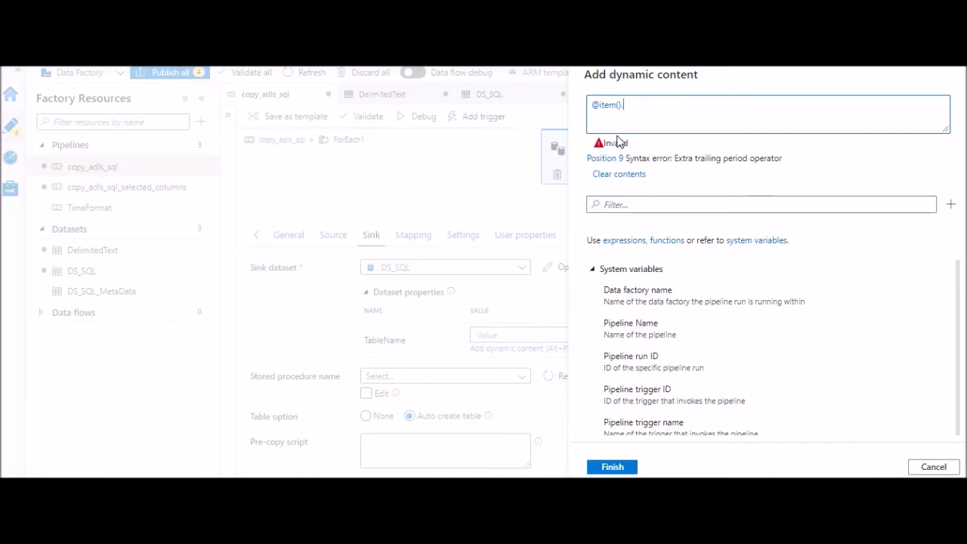
text(TableName)
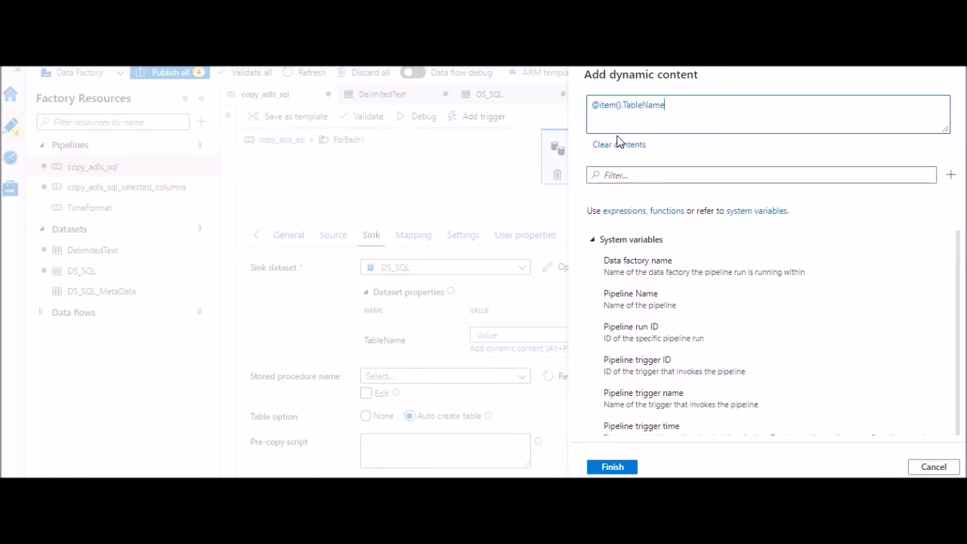
click(614, 466)
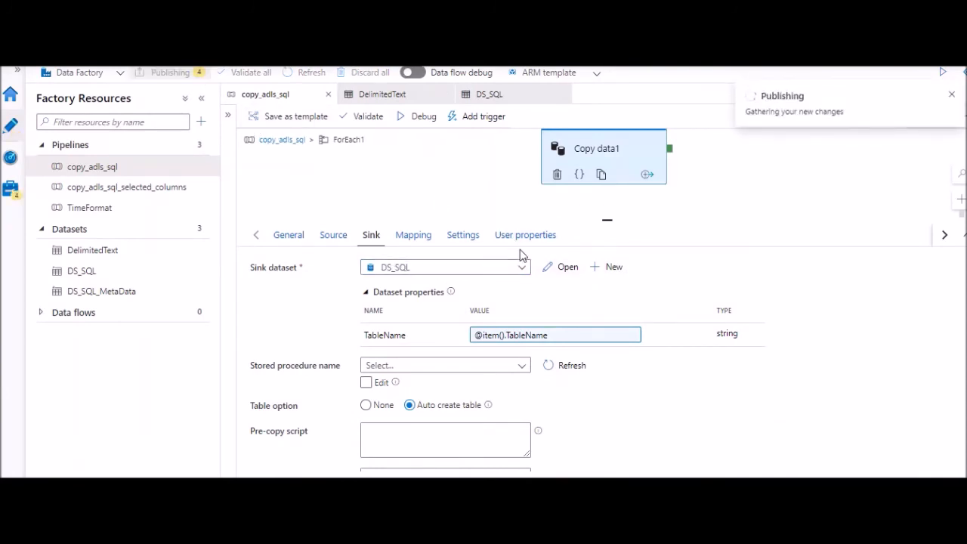
Step: In the copy_adls_sql_selected_columns pipeline, set the TableName property of Copy data1's DS_SQL sink dataset to 11 and validate the pipeline
click(954, 95)
click(734, 159)
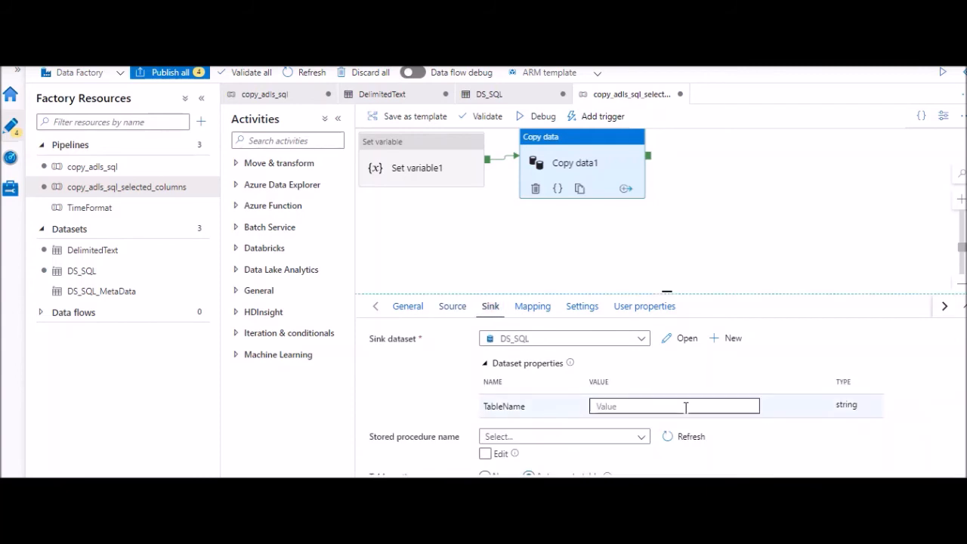
click(622, 407)
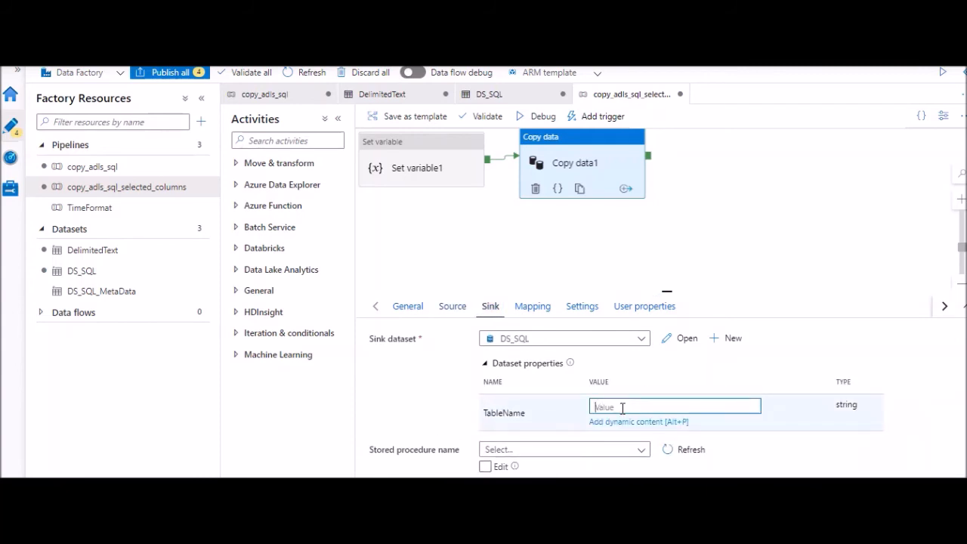
text(11)
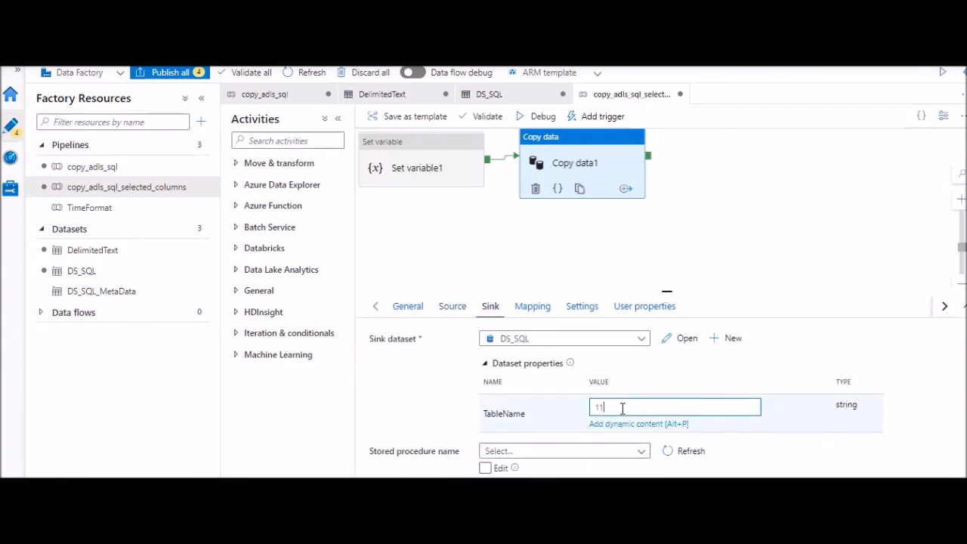
click(485, 118)
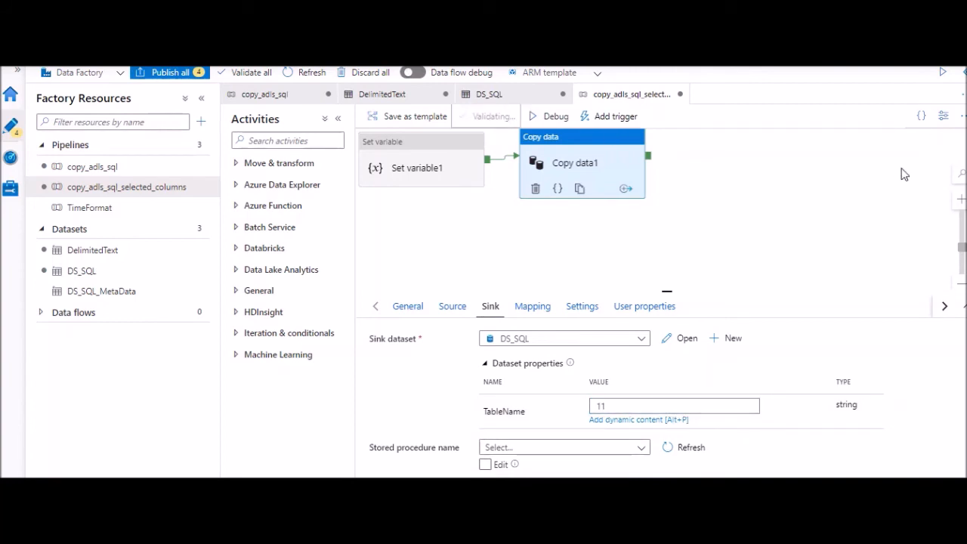
click(961, 76)
Step: Publish all pending pipeline and dataset changes to the live environment and dismiss the publishing notification
click(190, 74)
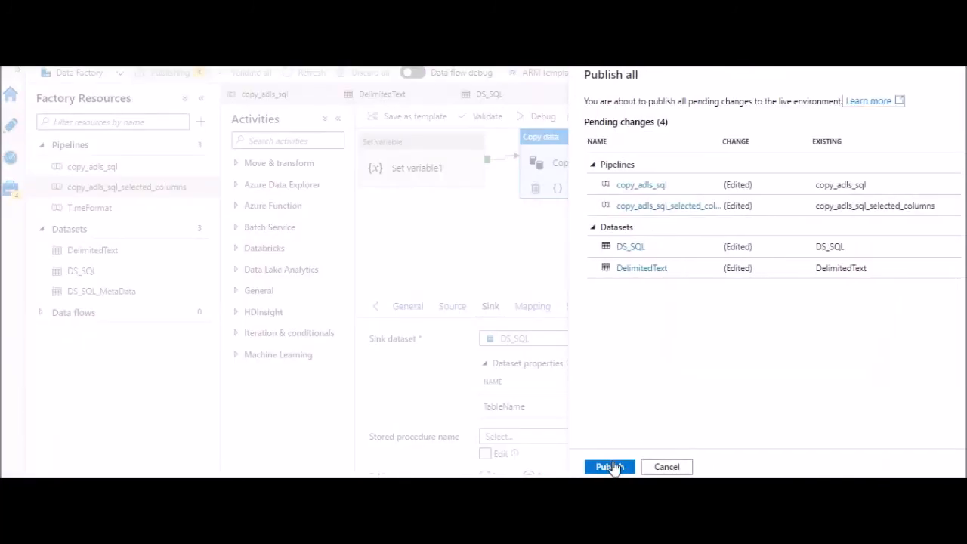
click(609, 467)
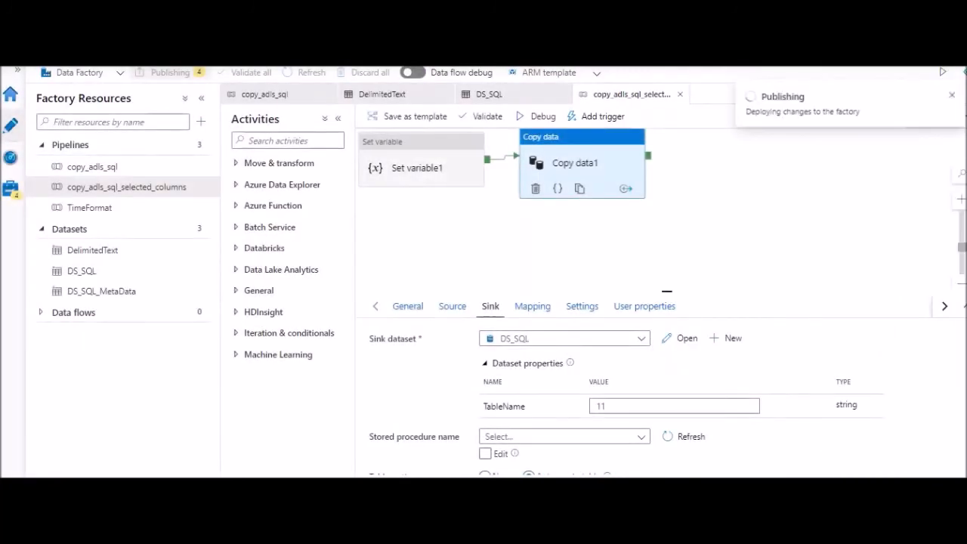
click(952, 93)
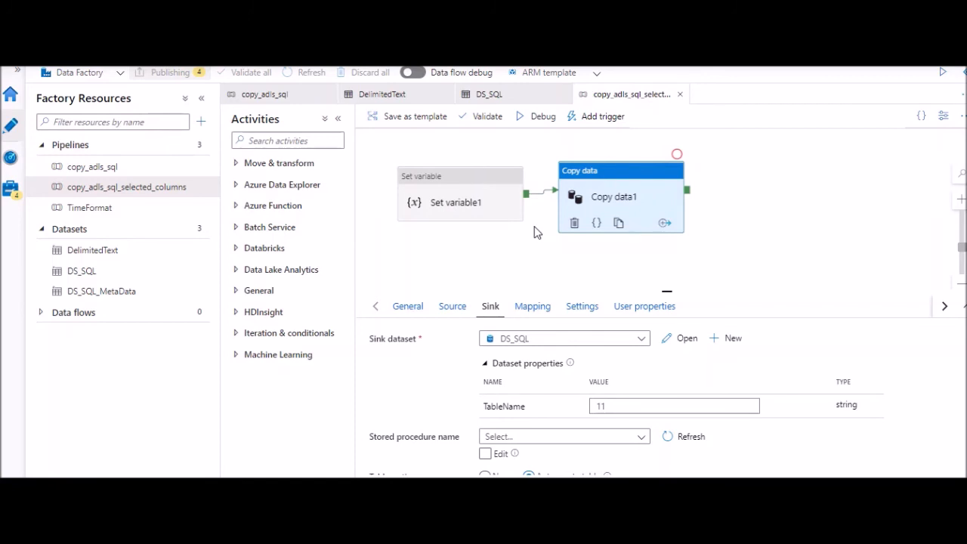
Step: Return to the copy_adls_sql pipeline and examine the error details of the first failed Copy data1 run
click(134, 169)
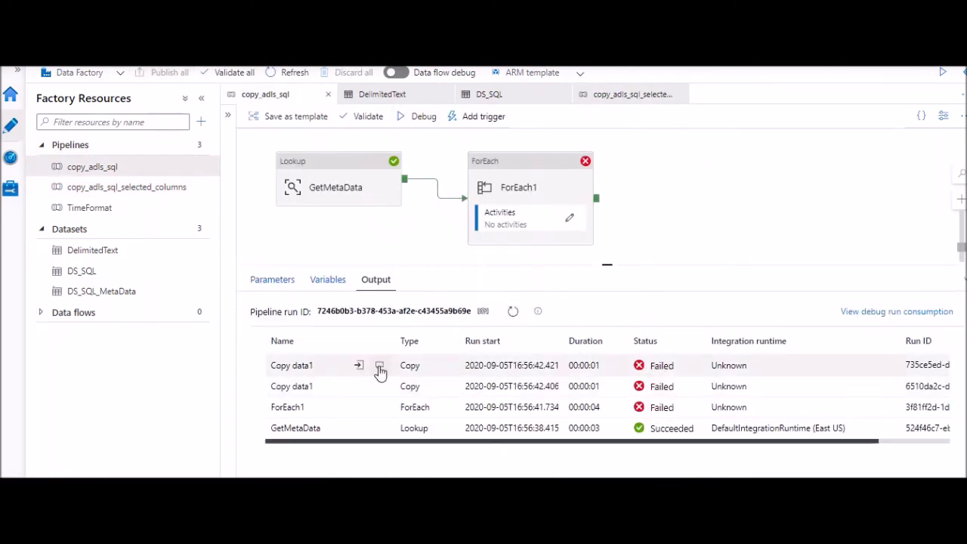
click(378, 369)
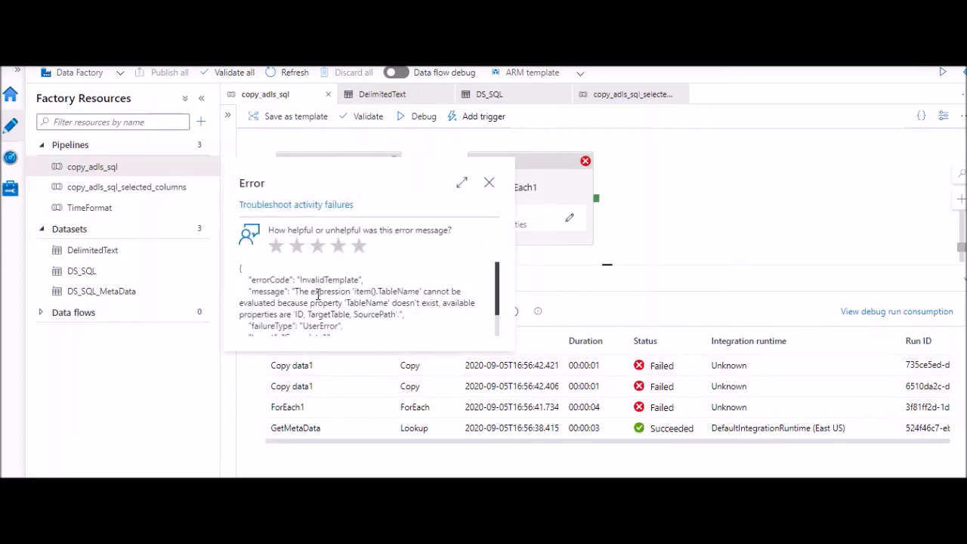
drag(318, 294, 367, 301)
double_click(395, 293)
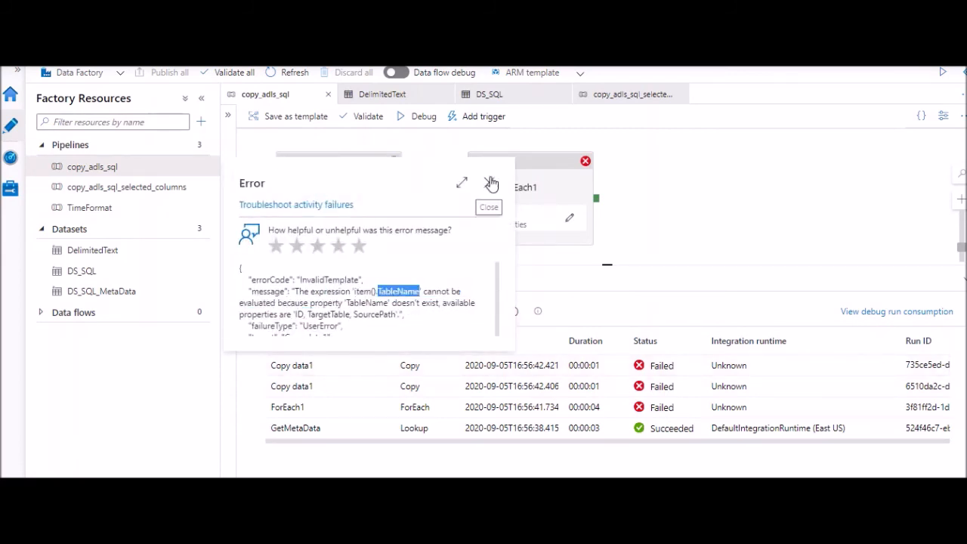
click(489, 182)
Step: Check the TargetTable column name in the MetaData insert script in SQL Server Management Studio, and return to Data Factory
key(alt+Tab)
click(383, 105)
click(393, 82)
drag(392, 81, 339, 81)
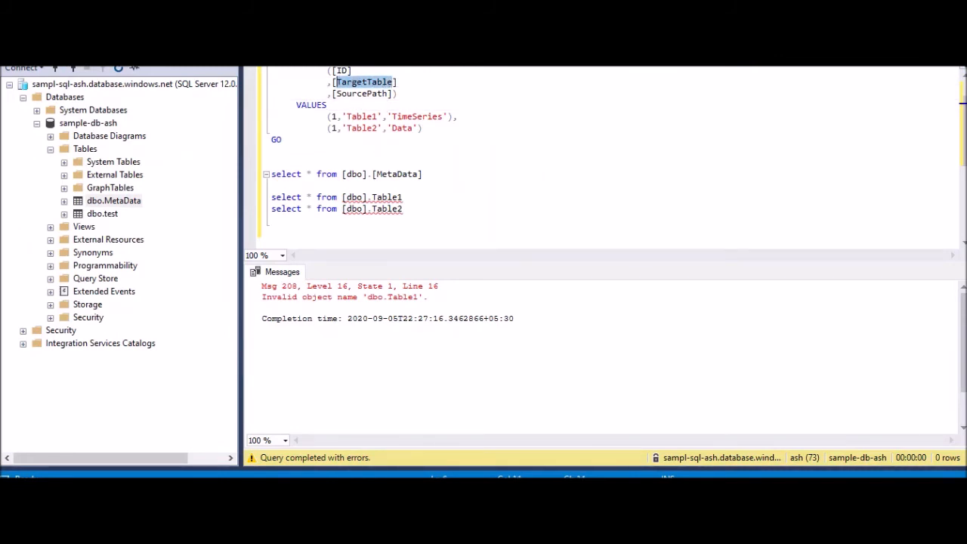
key(alt+Tab)
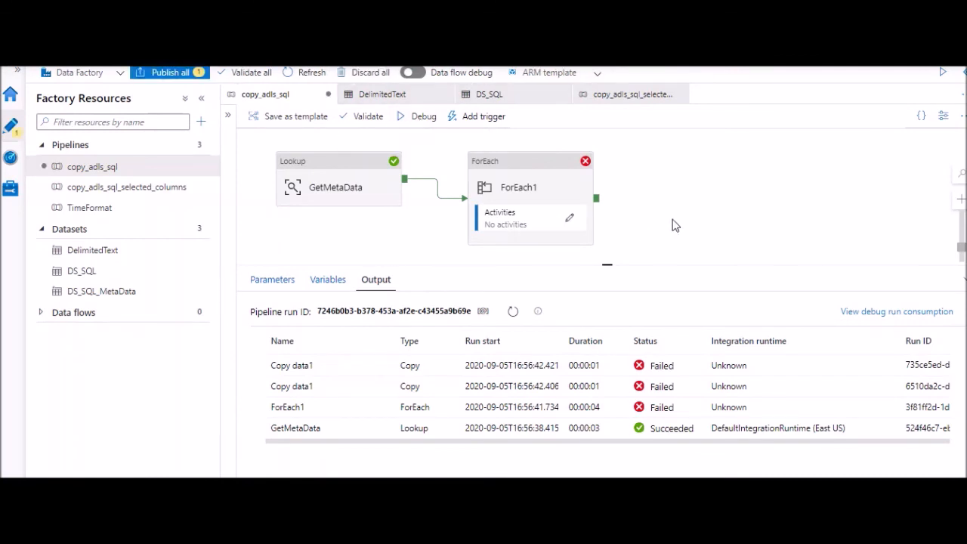
Step: Start a debug run of copy_adls_sql and examine the full output of the GetMetaData lookup for its TargetTable and SourcePath values
click(420, 117)
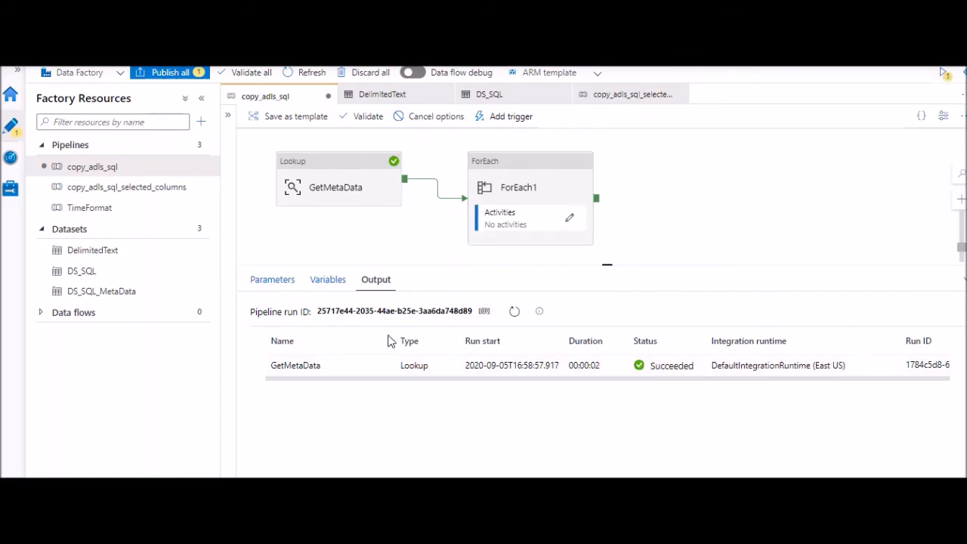
mouse_move(365, 375)
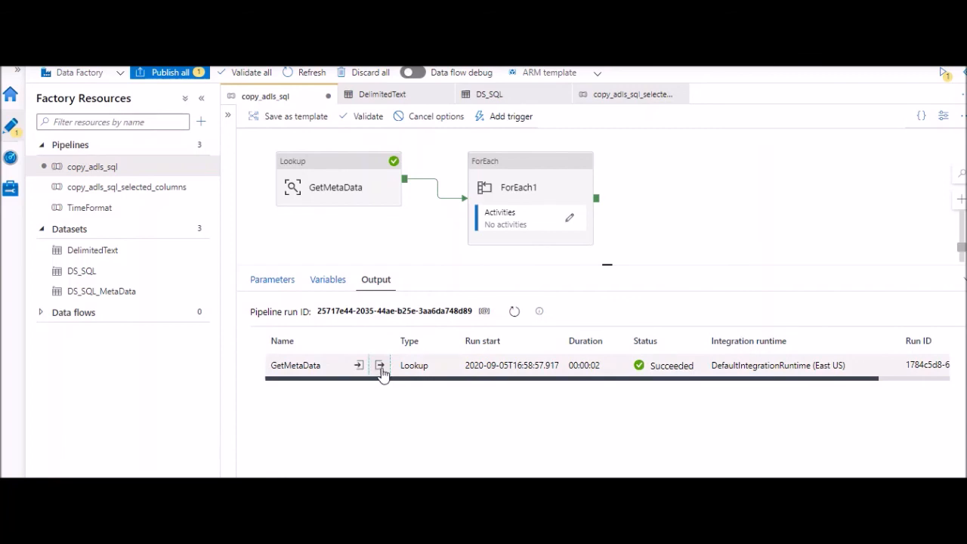
click(379, 366)
drag(278, 226, 293, 252)
click(349, 264)
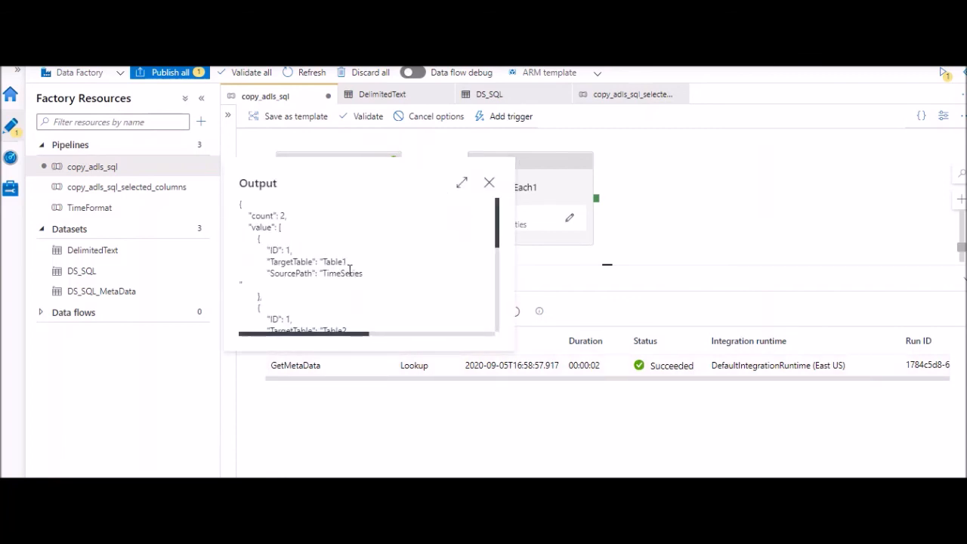
click(463, 185)
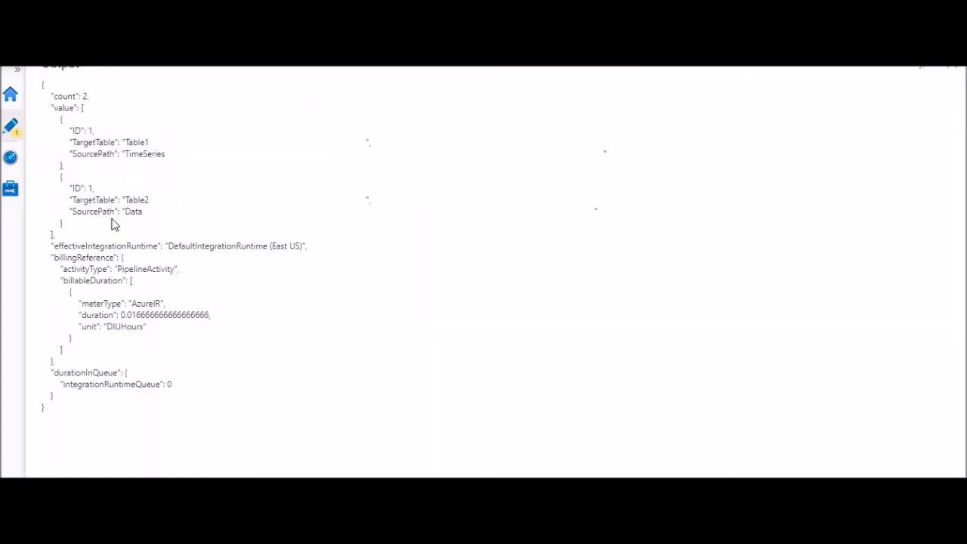
click(950, 68)
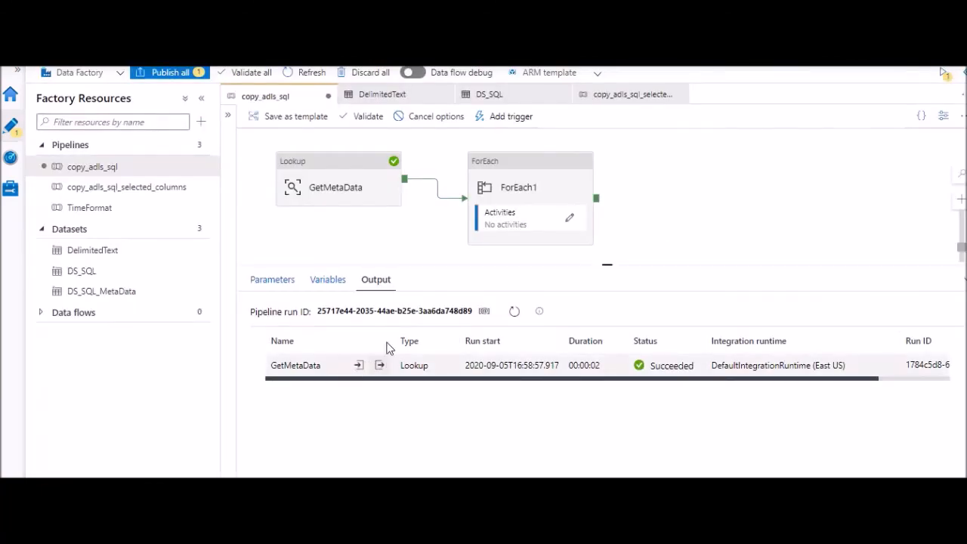
Step: Refresh the debug run's activity list and read the expanded error of the first Copy data1 run, checking the file path
click(515, 312)
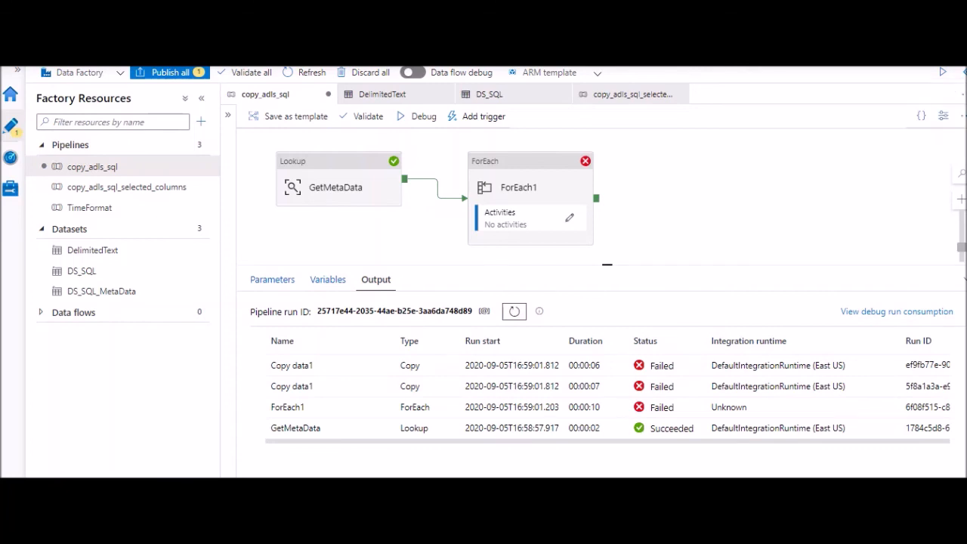
mouse_move(379, 372)
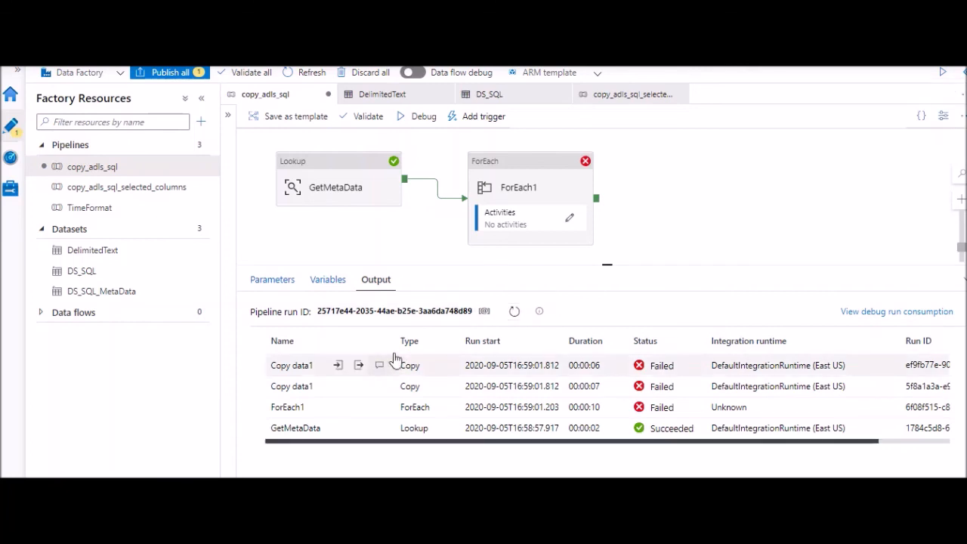
click(379, 366)
click(461, 182)
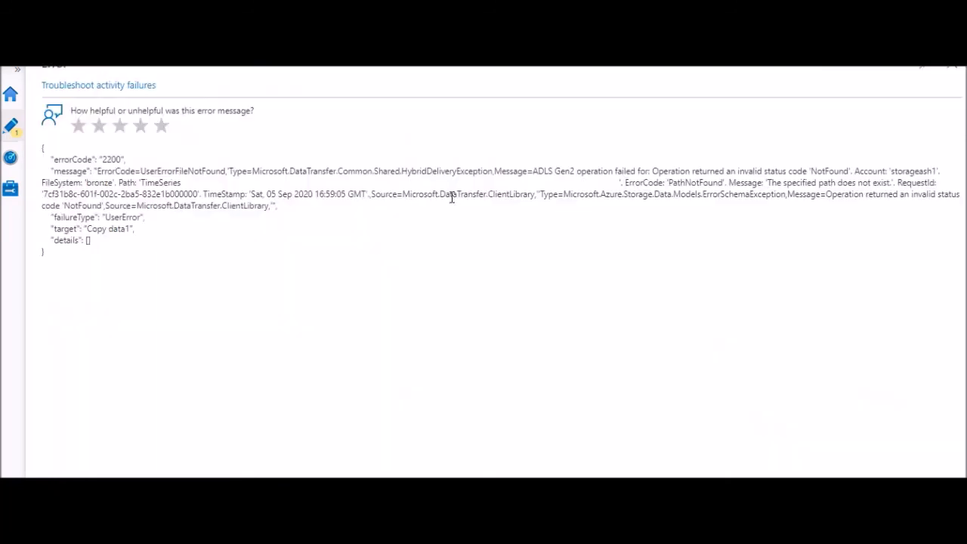
drag(146, 182, 293, 186)
click(401, 190)
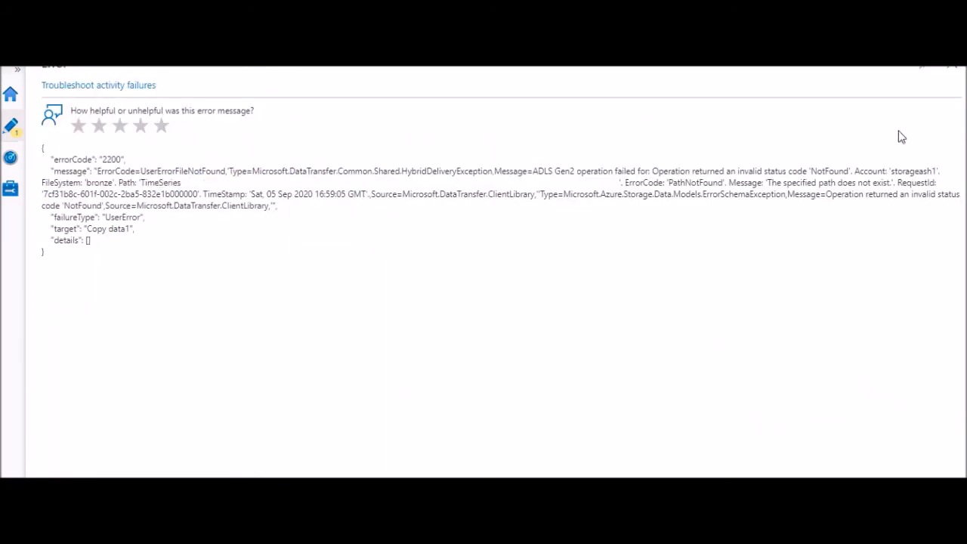
click(952, 70)
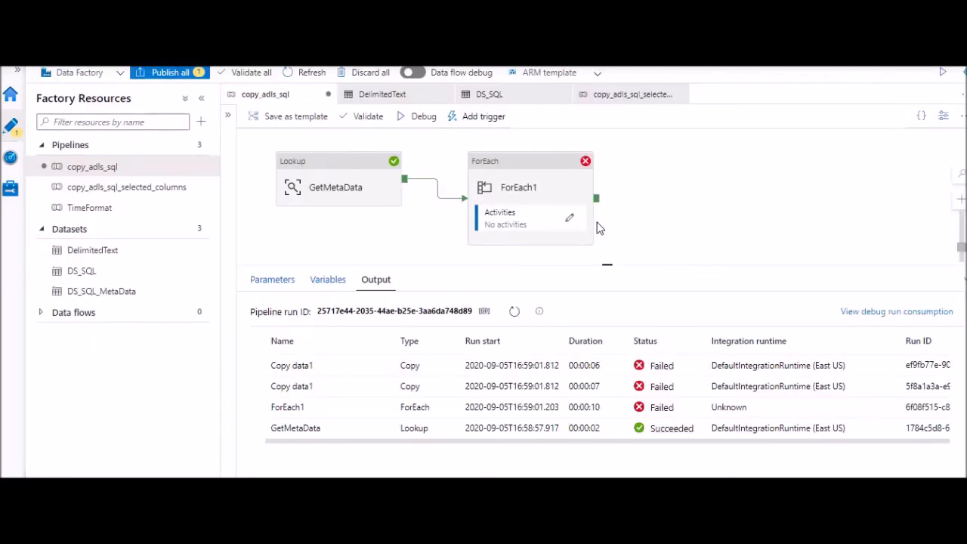
Step: In SQL Server Management Studio, run the select query on the dbo.MetaData table to check its rows
click(373, 196)
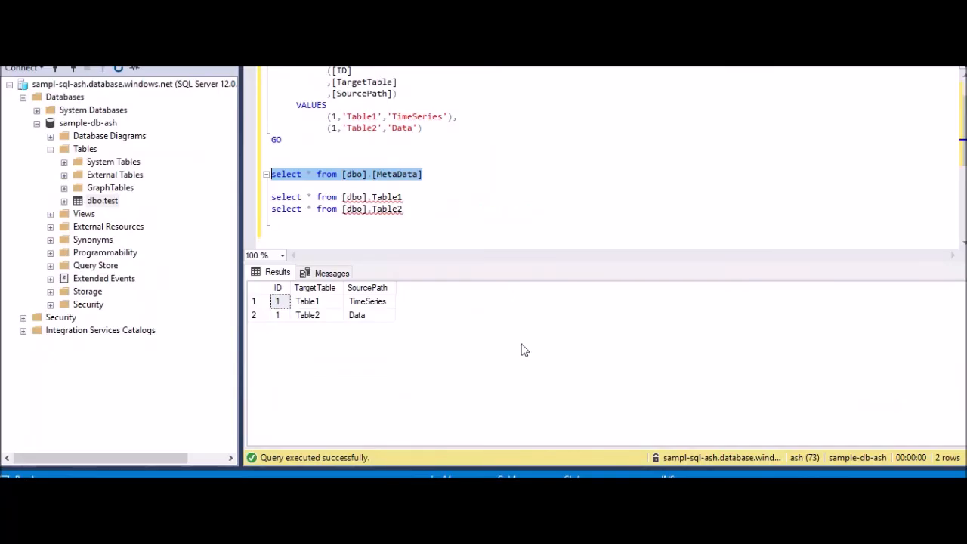
scroll(423, 198, up, 1)
drag(423, 210, 273, 203)
key(F5)
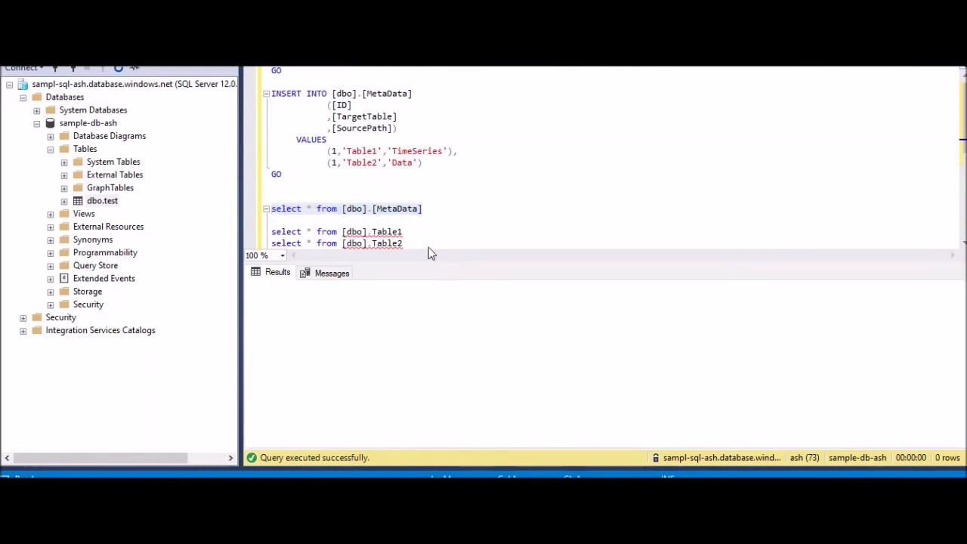
key(F5)
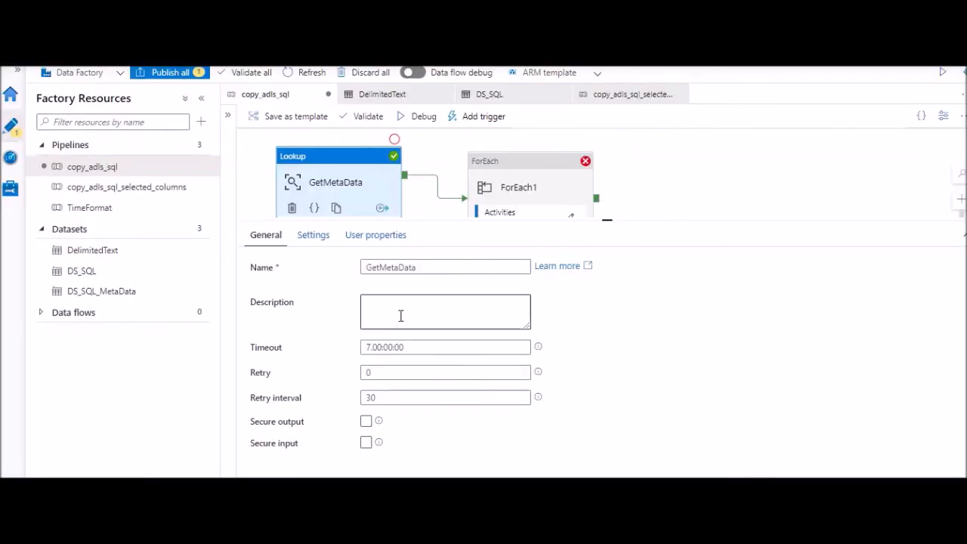
Step: Back in Data Factory, start another debug run of the copy_adls_sql pipeline and dismiss the running notification
click(420, 117)
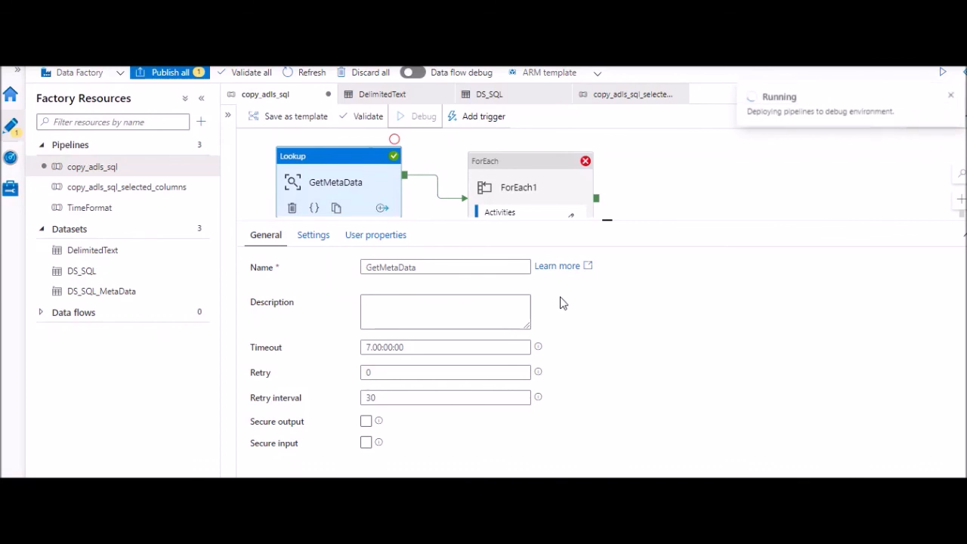
click(951, 97)
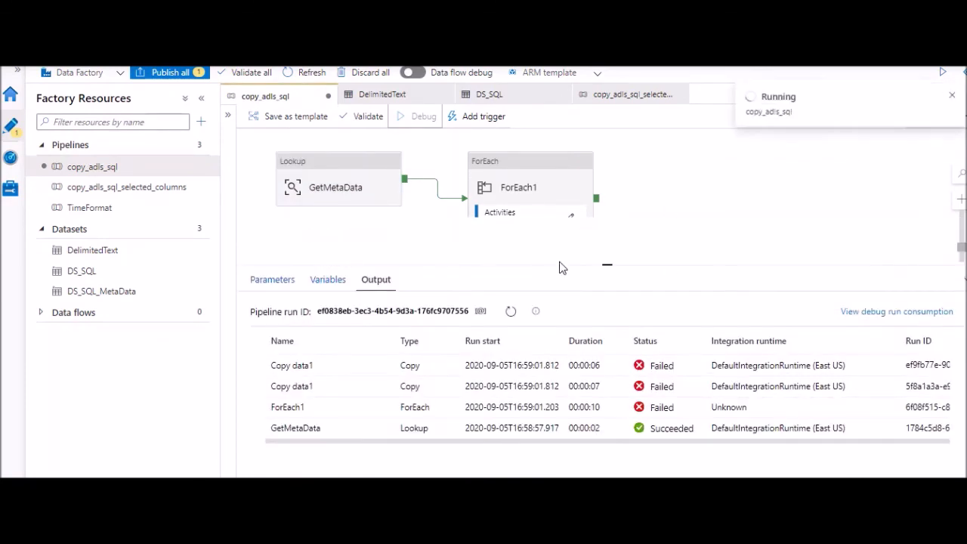